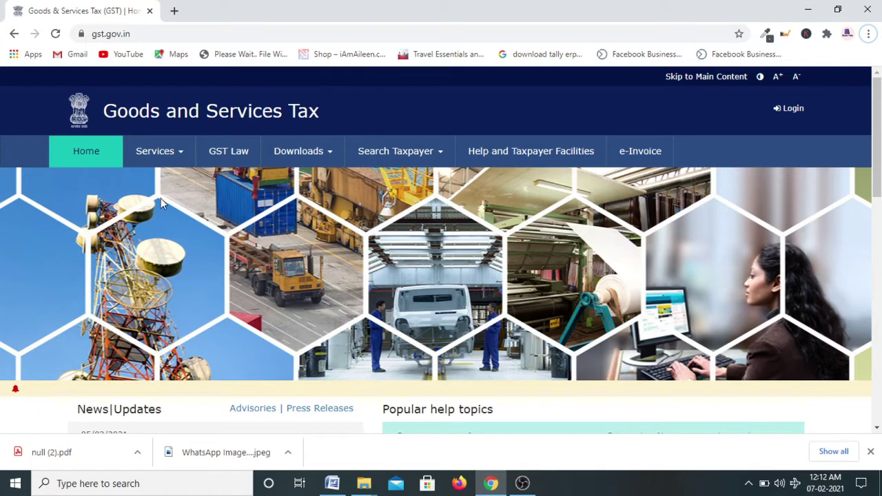
Open the Services menu on the GST Portal home page
left_click(164, 159)
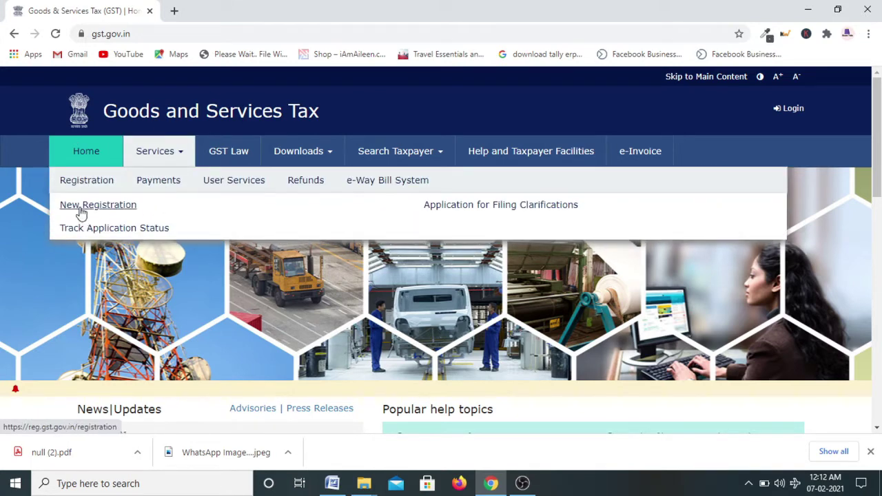
Start a New Registration and select Taxpayer as the applicant type
left_click(80, 207)
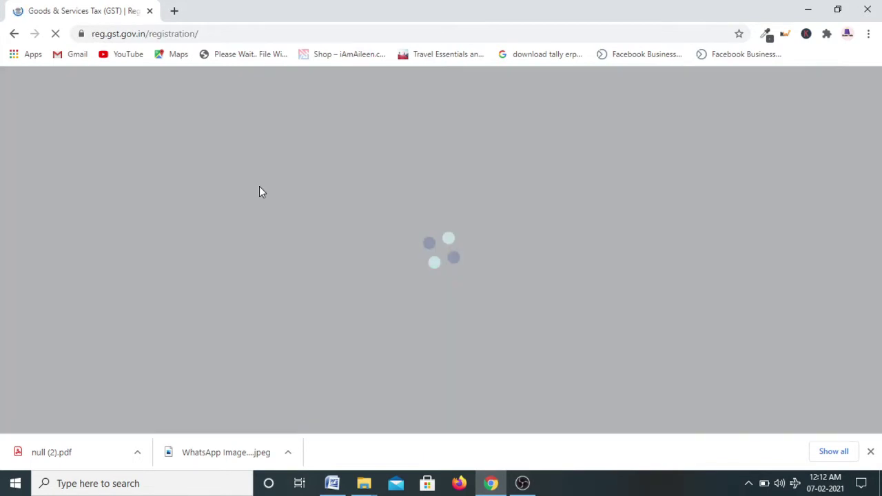
scroll(414, 269, "down", 1)
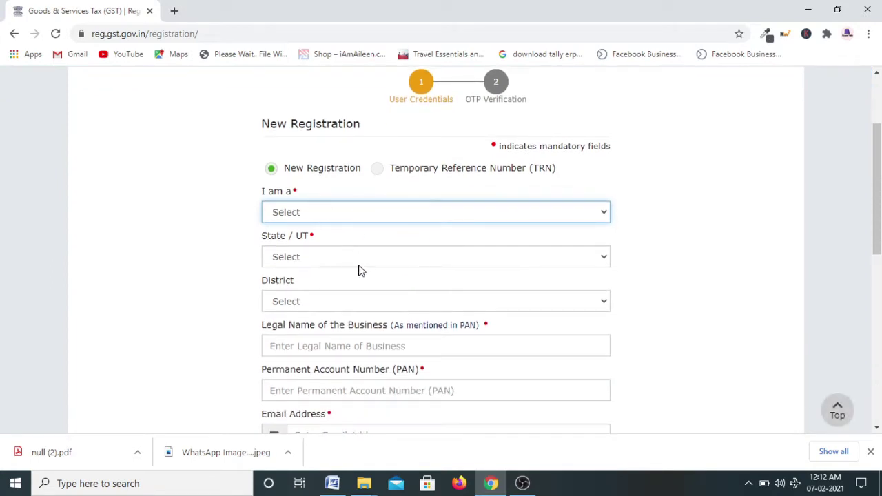
scroll(304, 255, "down", 1)
scroll(303, 259, "down", 2)
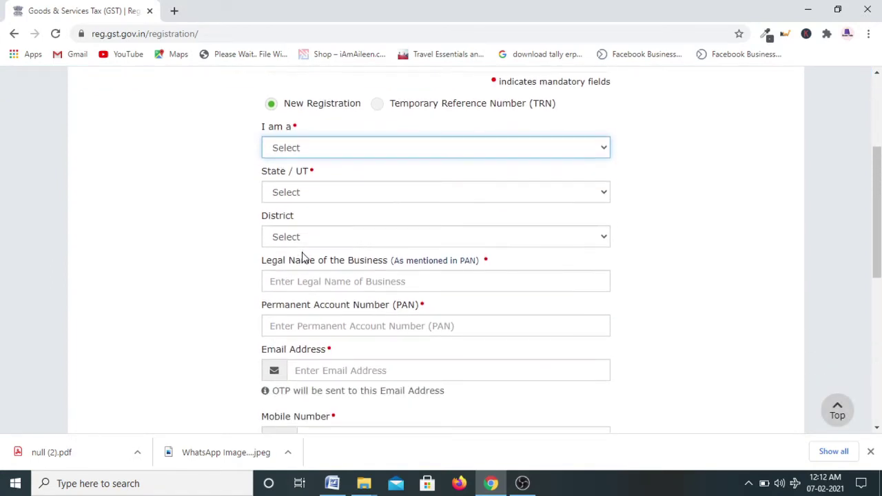
scroll(388, 227, "up", 2)
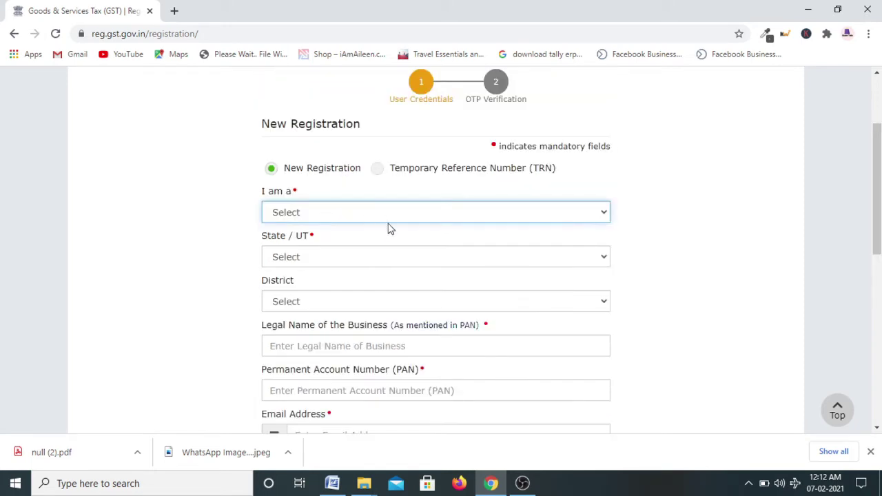
left_click(293, 217)
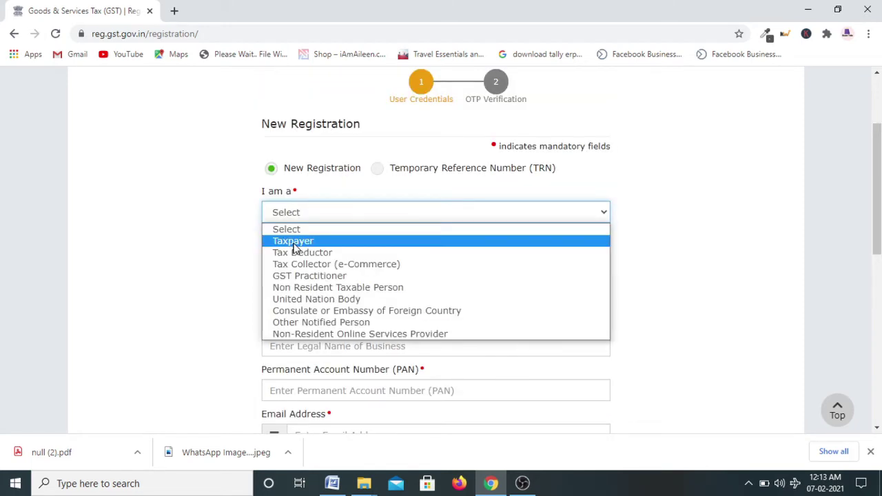
left_click(294, 243)
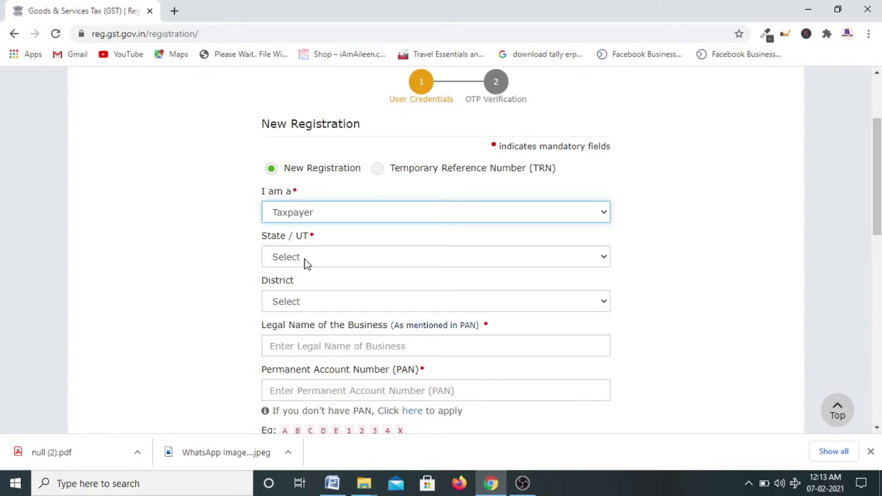
Set State/UT to Haryana and District to Faridabad
left_click(305, 257)
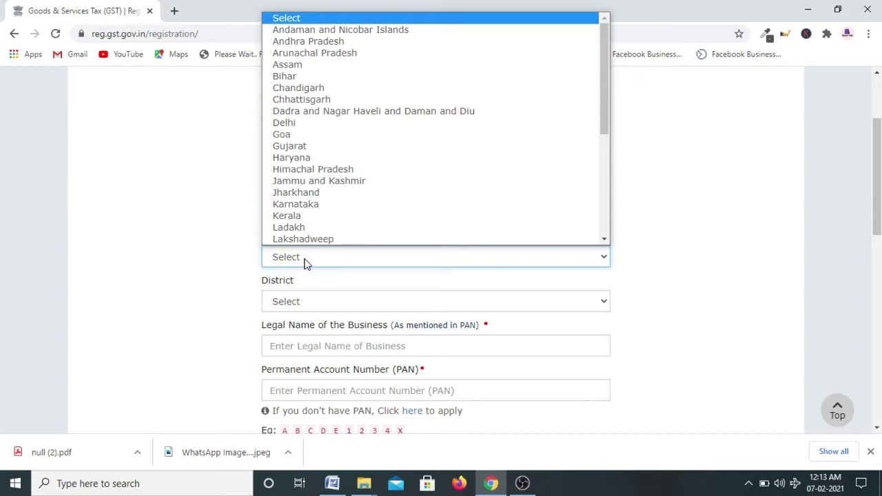
key("h")
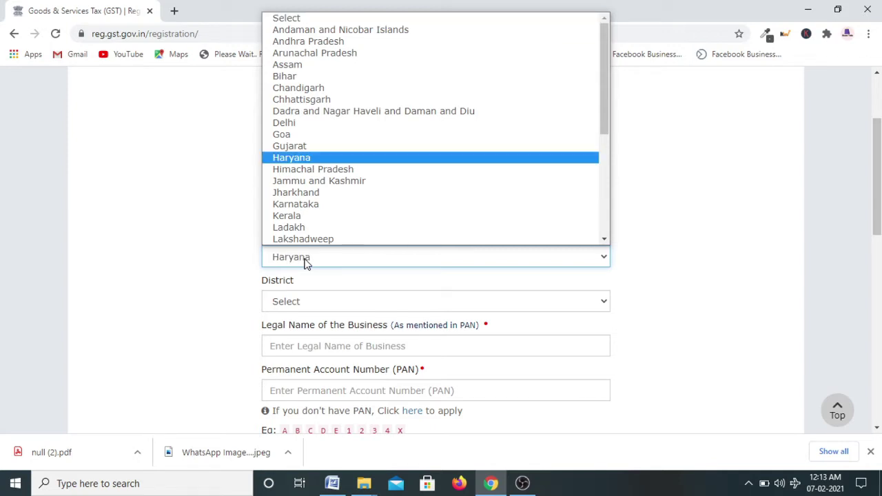
key("Return")
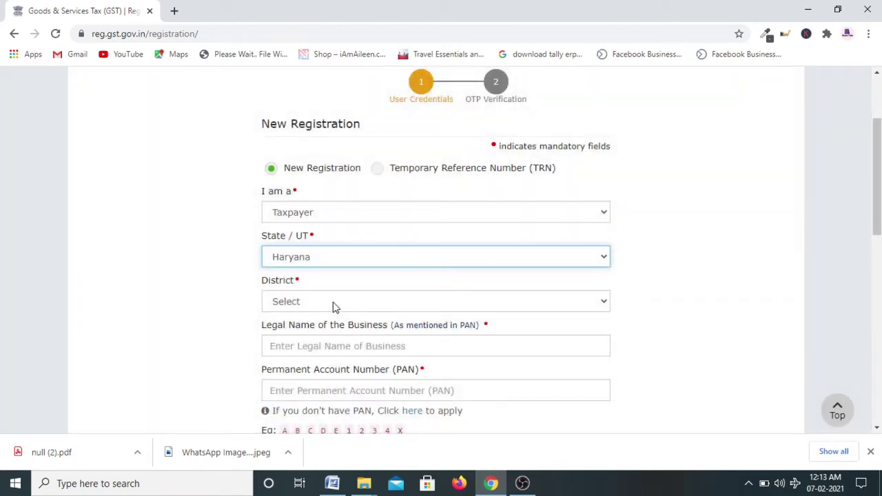
left_click(333, 304)
key("f")
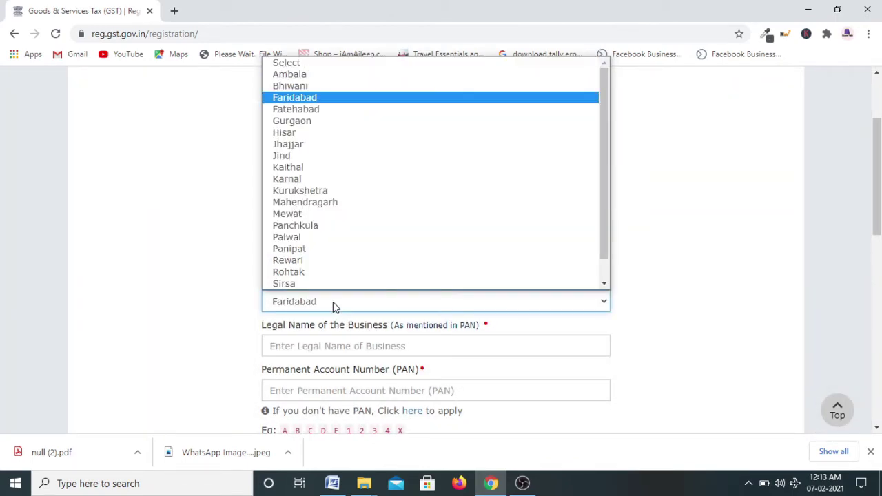
key("Return")
scroll(504, 290, "down", 2)
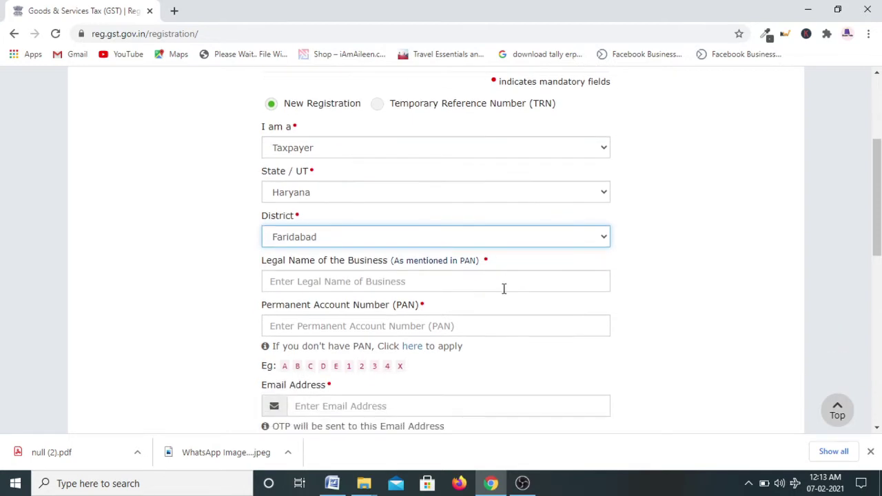
Paste the legal business name and enter the PAN, checked against the PAN card image
left_click(309, 217)
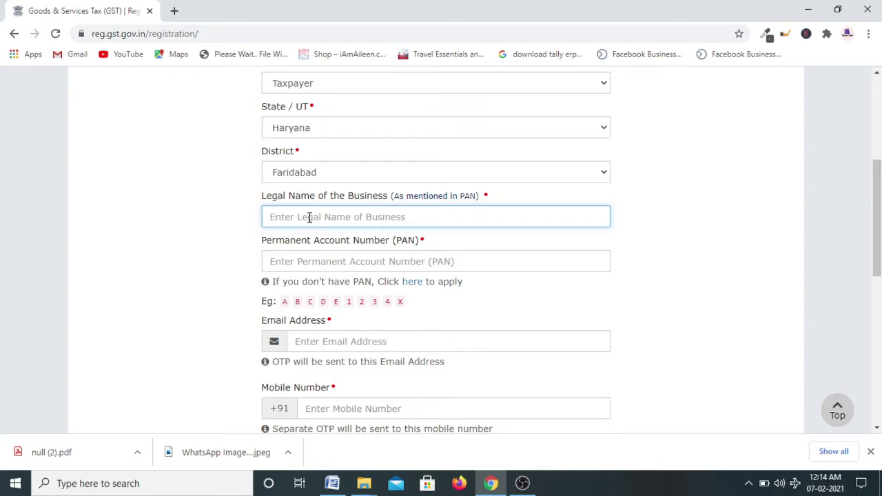
left_click(326, 261)
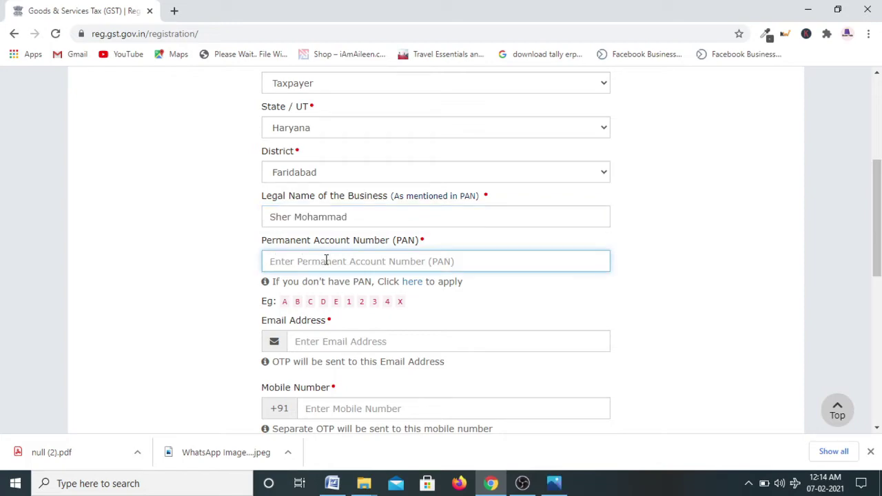
key("alt+Tab")
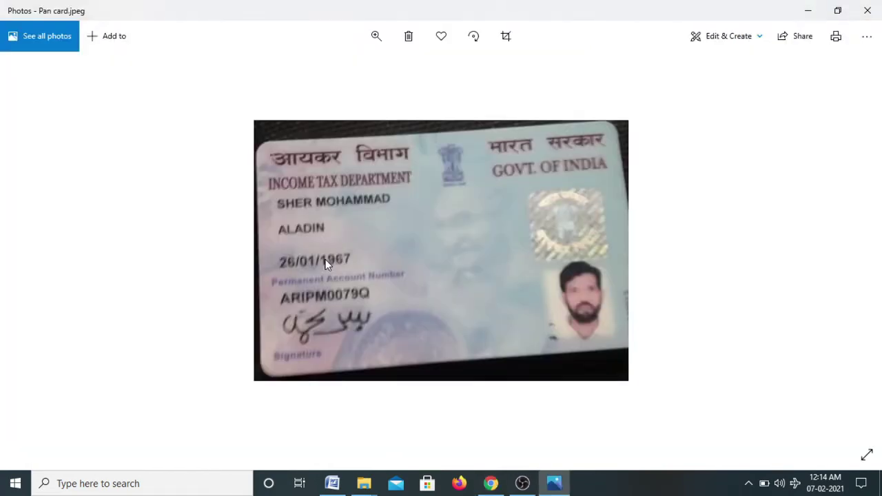
key("alt+Tab")
scroll(326, 260, "down", 2)
left_click(332, 210)
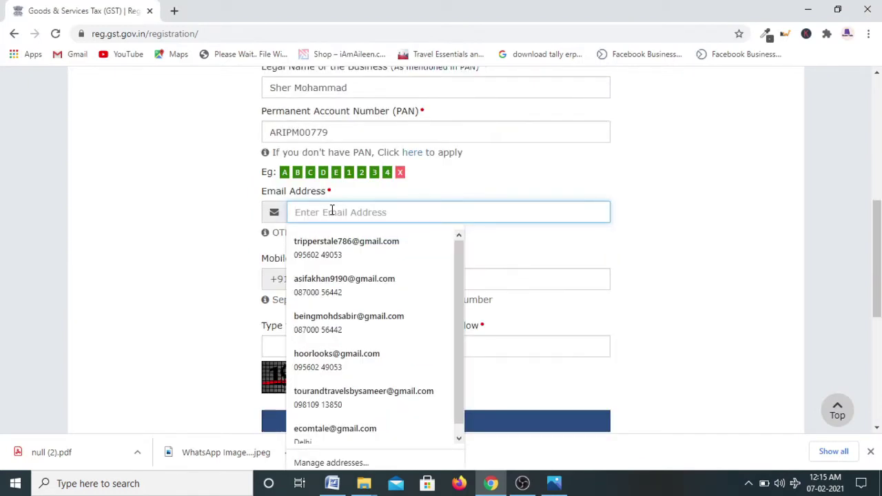
Fill in the saved e-mail, the mobile number and the captcha, then proceed to OTP verification
left_click(346, 393)
left_click(304, 281)
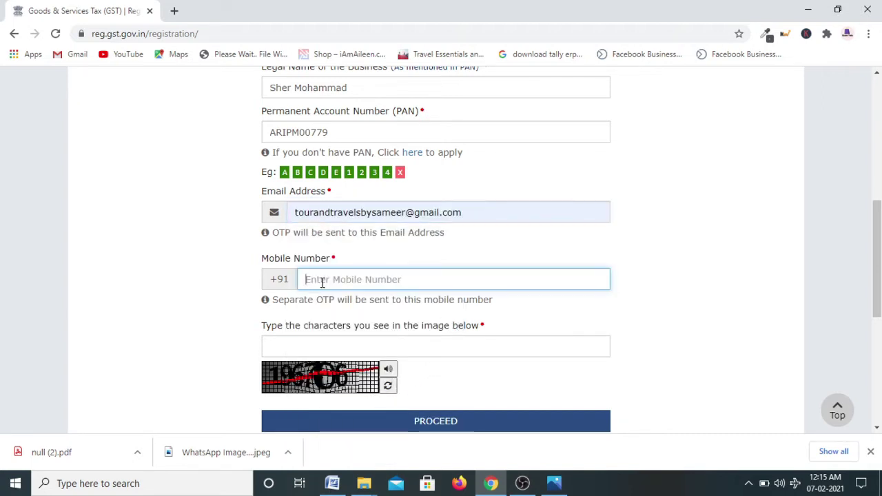
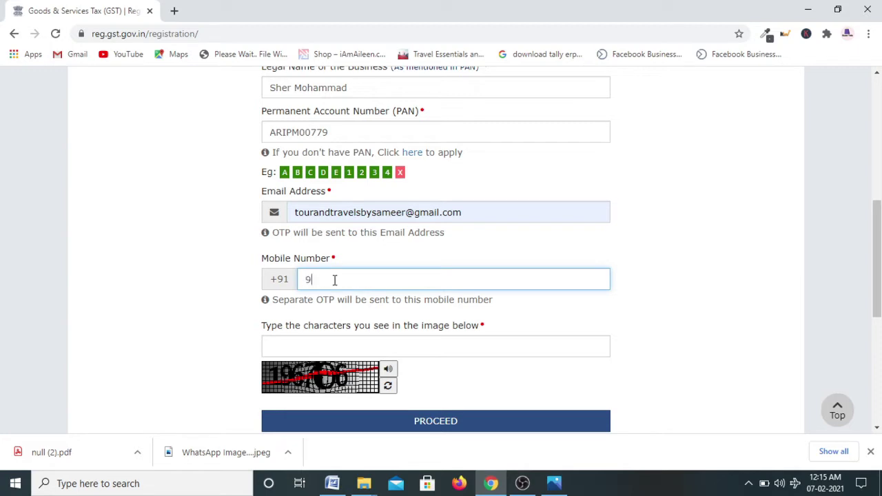
scroll(334, 279, "down", 1)
left_click(305, 281)
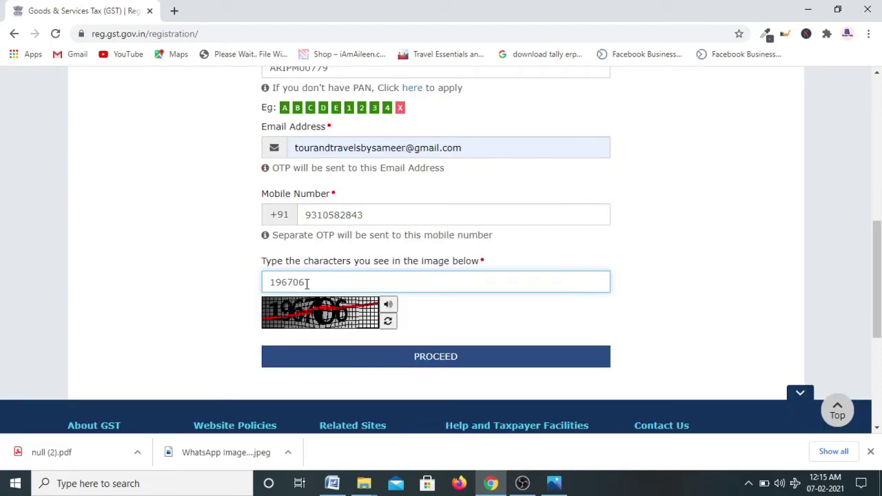
left_click(440, 356)
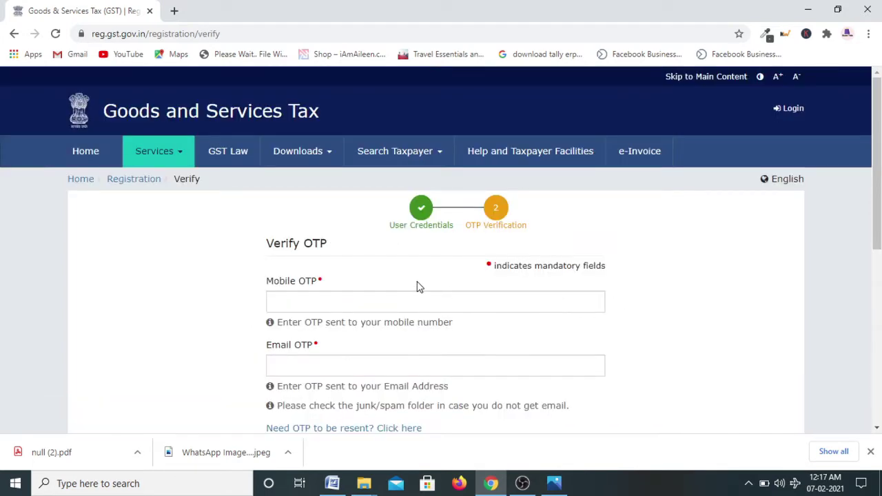
Paste the mobile OTP, then open a new browser tab for the e-mail OTP
scroll(417, 283, "down", 1)
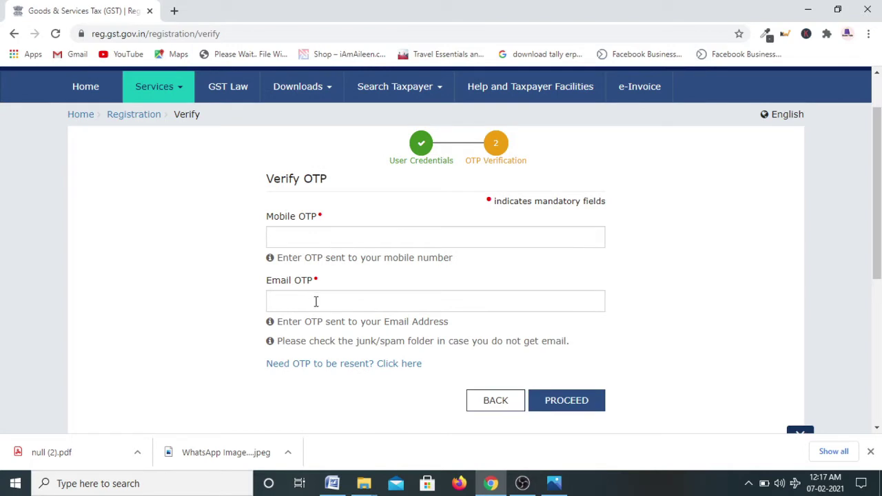
left_click(327, 238)
key("ctrl+v")
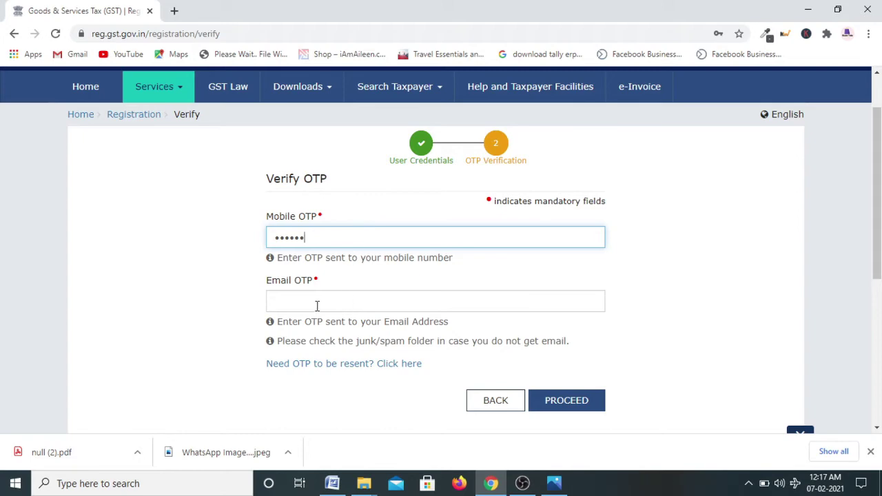
left_click(318, 306)
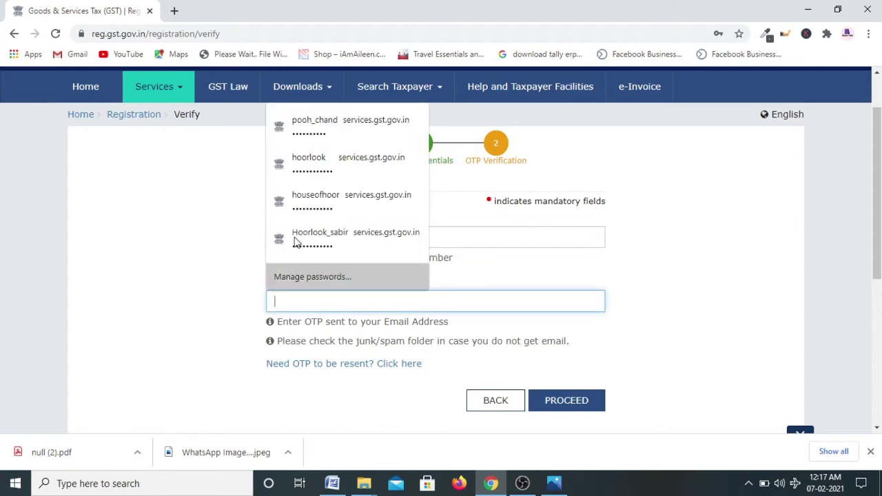
left_click(175, 11)
Open the GST validation e-mail in Gmail and copy its six-digit OTP
type("g")
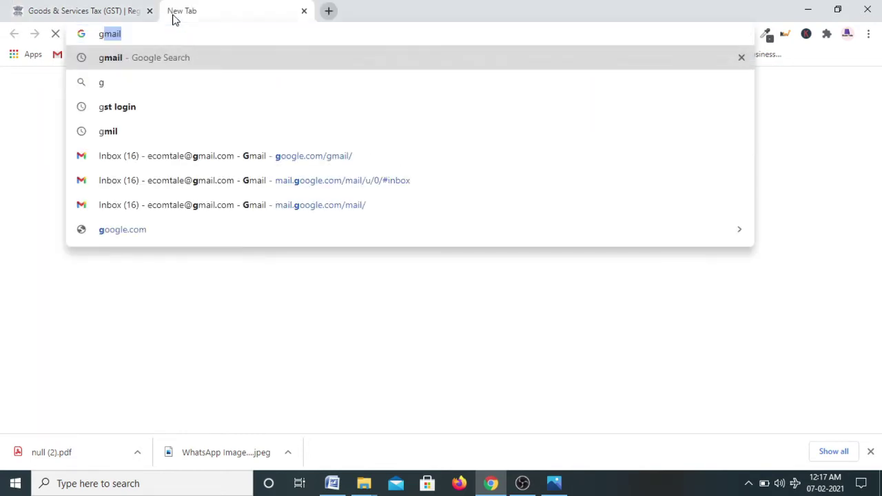
type("m")
key("Return")
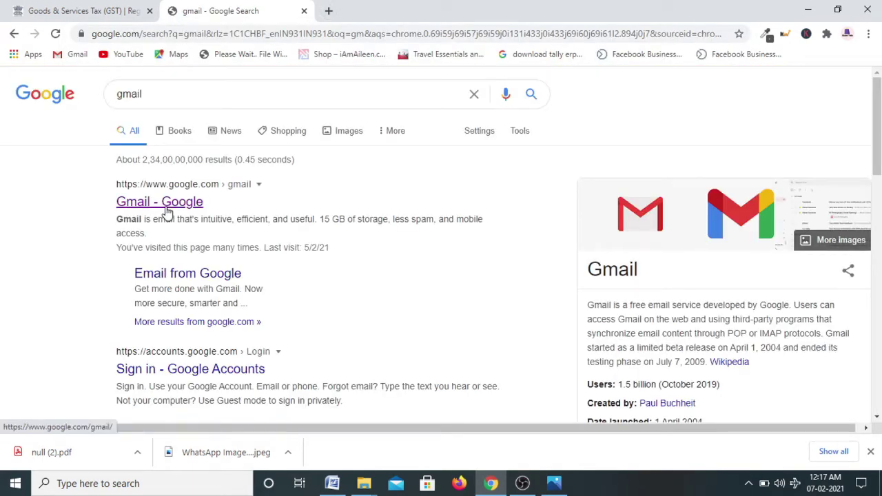
left_click(165, 211)
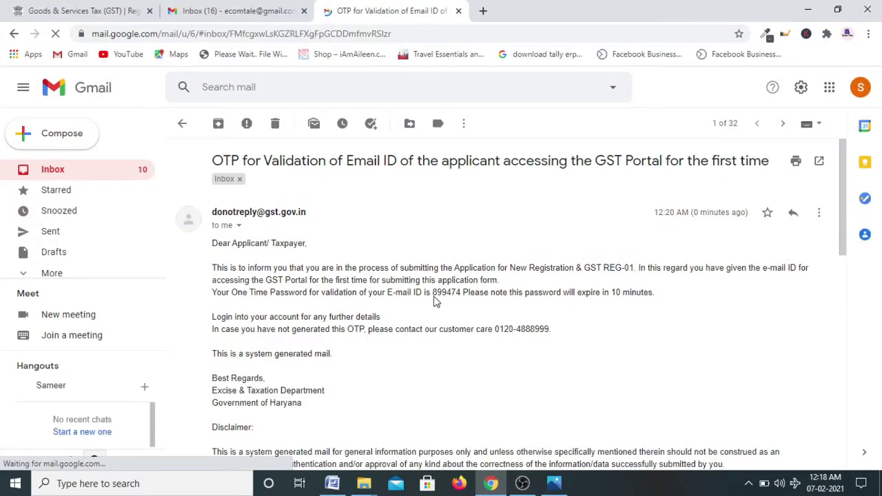
left_click_drag(433, 292, 460, 295)
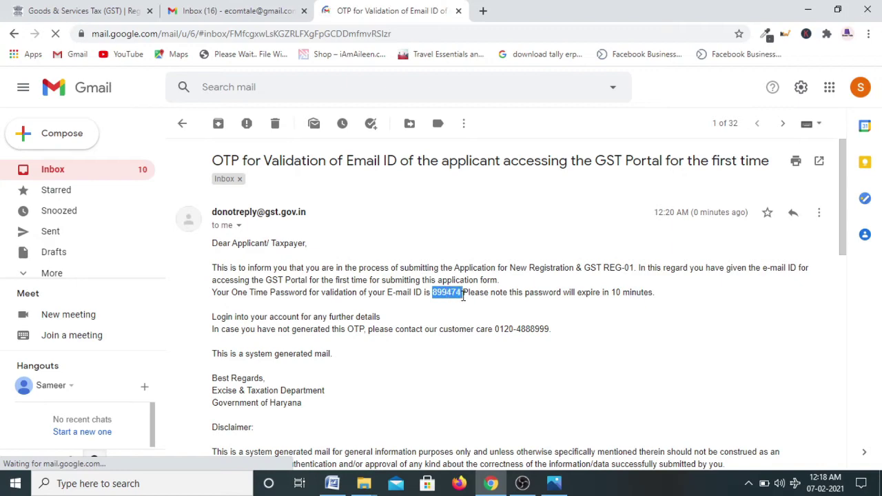
left_click(234, 11)
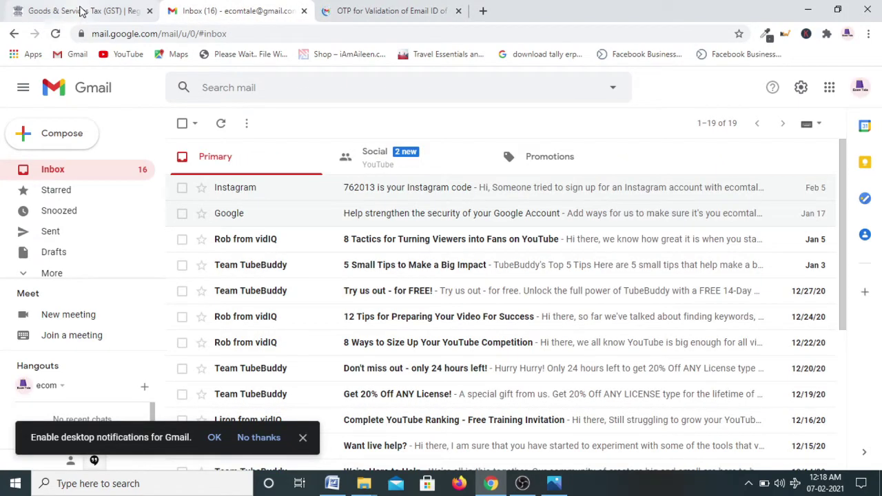
left_click(82, 11)
Submit the pasted e-mail OTP, then copy the issued TRN and proceed
key("ctrl+v")
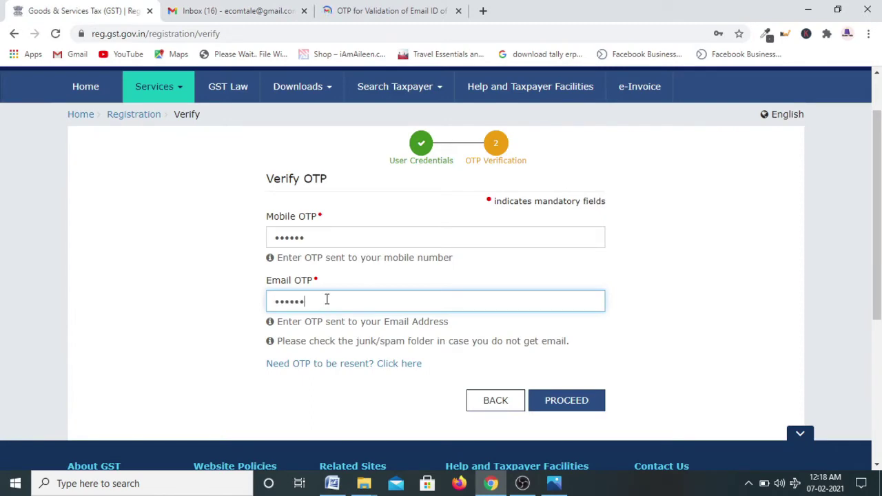
left_click(572, 407)
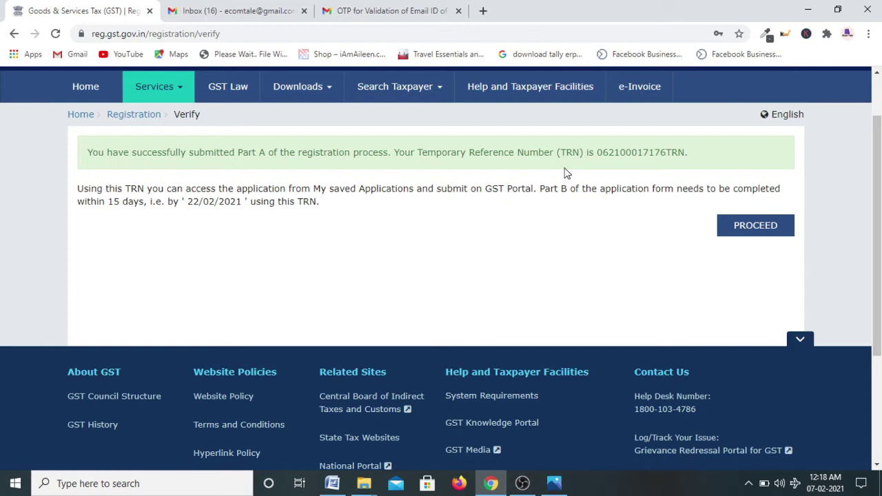
left_click_drag(597, 152, 686, 162)
key("ctrl+c")
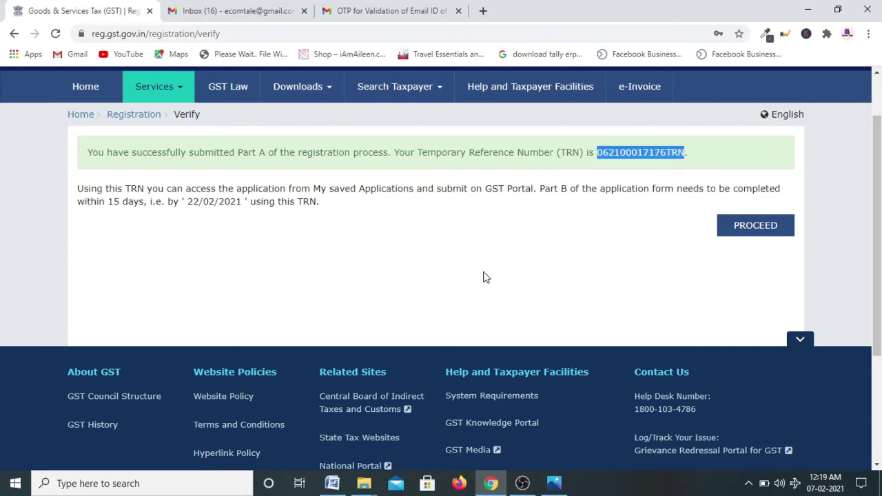
left_click(751, 233)
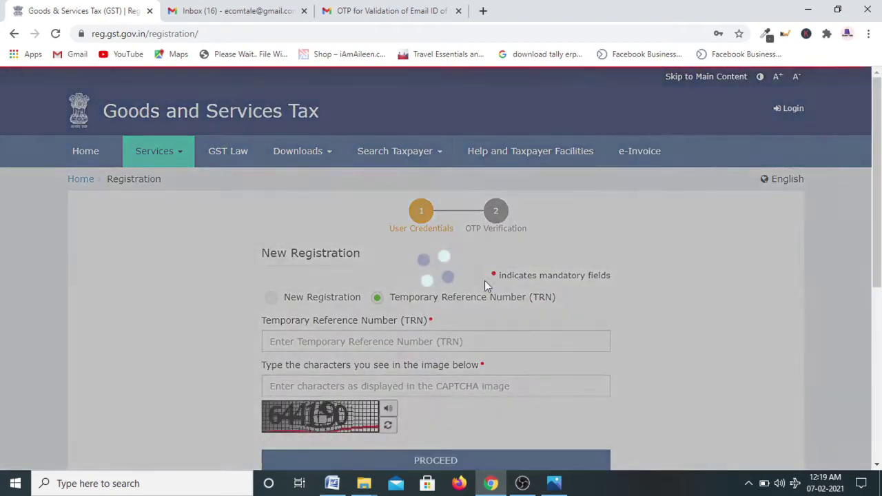
Log in with the copied TRN and captcha, then verify with the received OTP
scroll(475, 279, "down", 2)
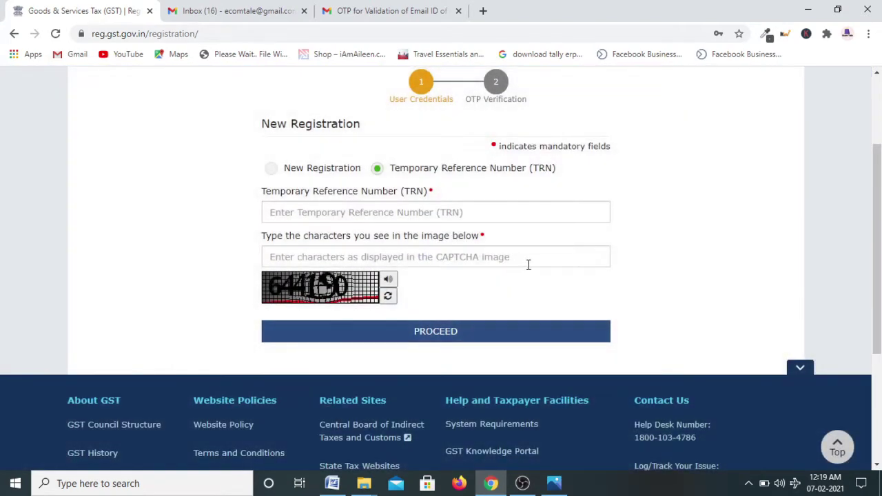
left_click(346, 213)
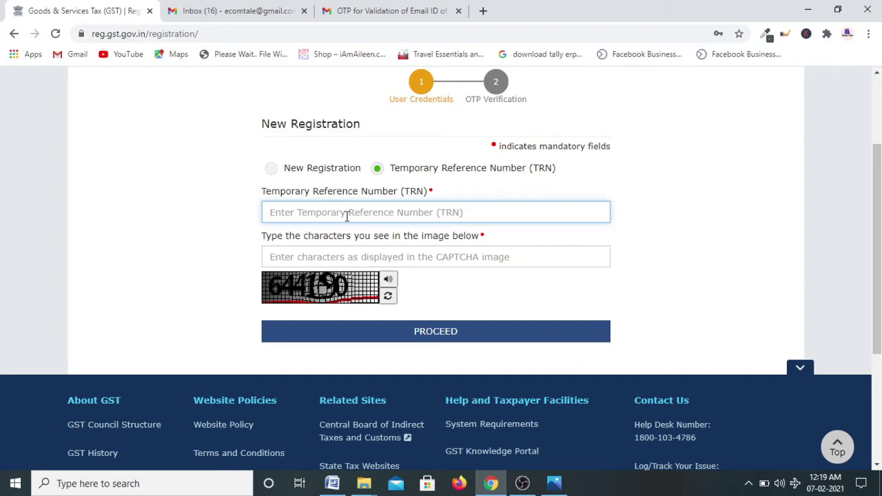
key("ctrl+v")
left_click(311, 252)
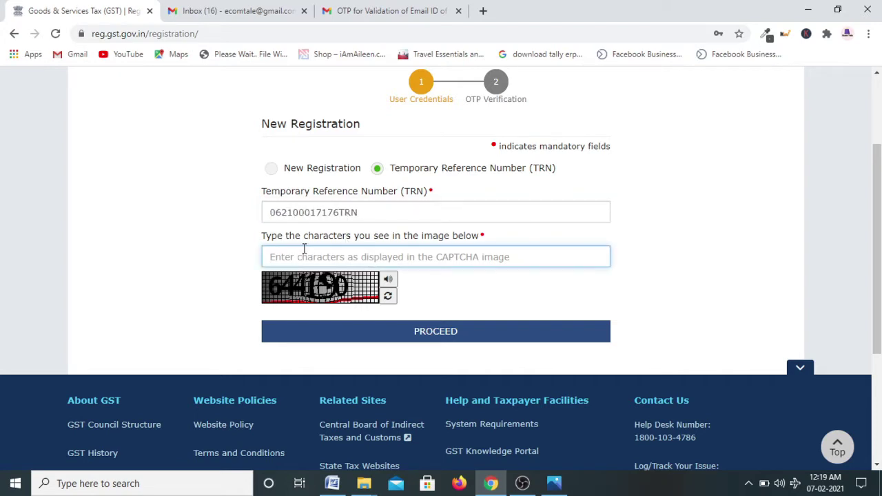
left_click(455, 345)
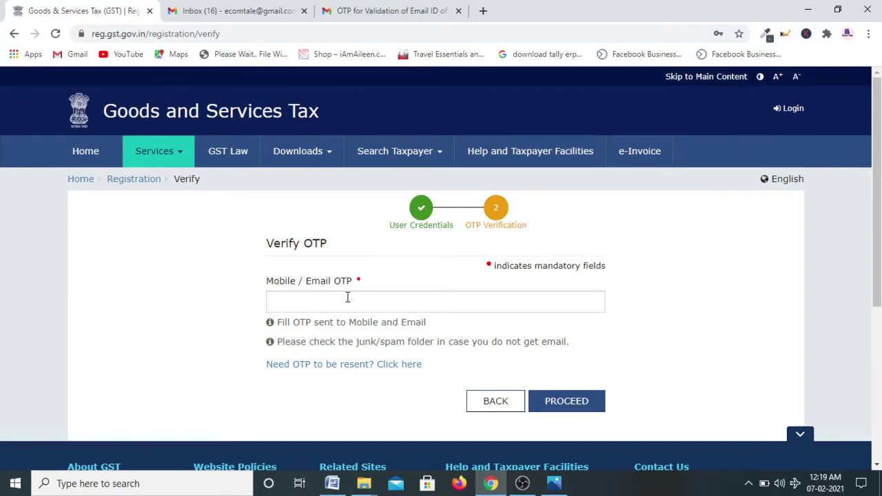
left_click(347, 298)
key("ctrl+v")
left_click(586, 405)
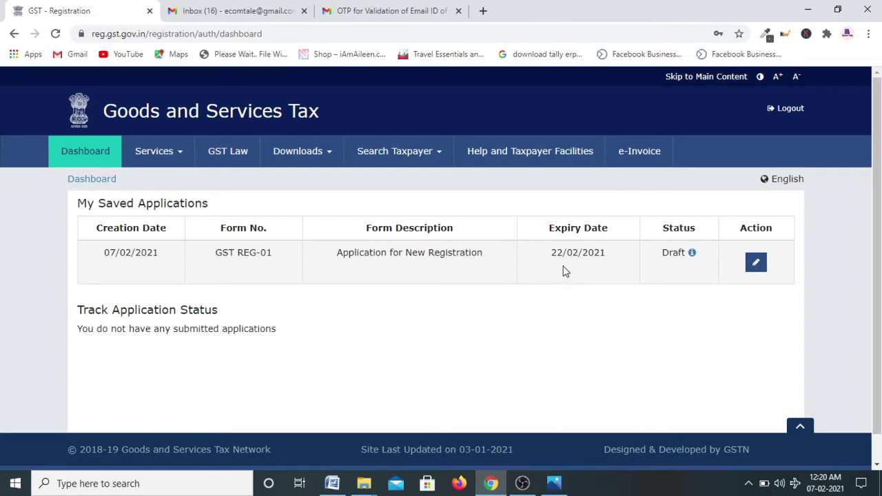
Edit the draft application: trade name 'Sameer Tour and Travels', constitution Proprietorship
left_click(758, 268)
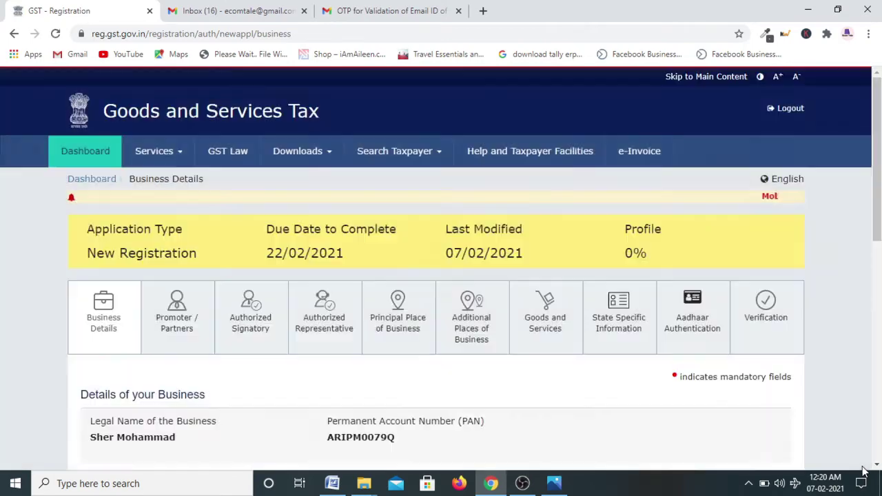
scroll(235, 318, "down", 2)
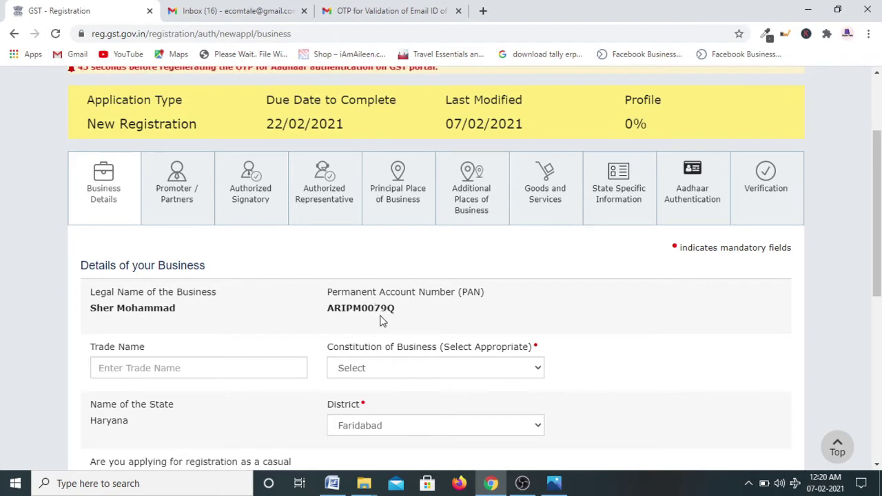
scroll(303, 348, "down", 1)
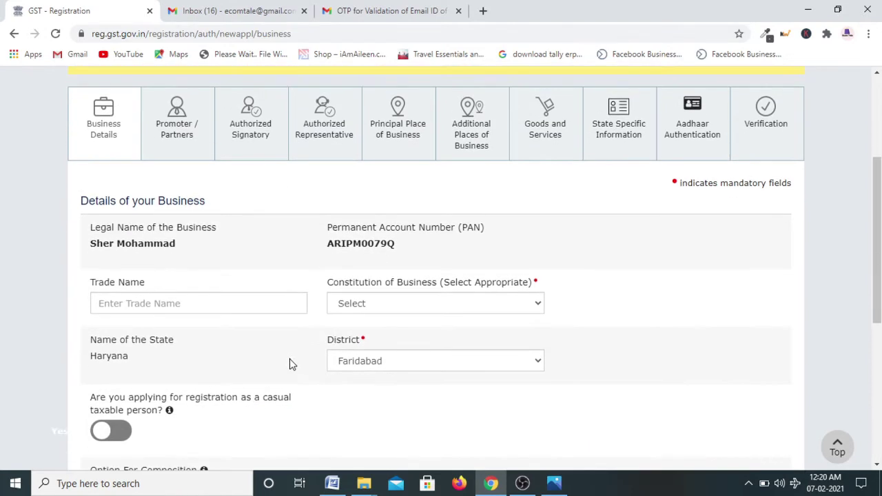
left_click(137, 304)
type("Sameer Tour and Travels")
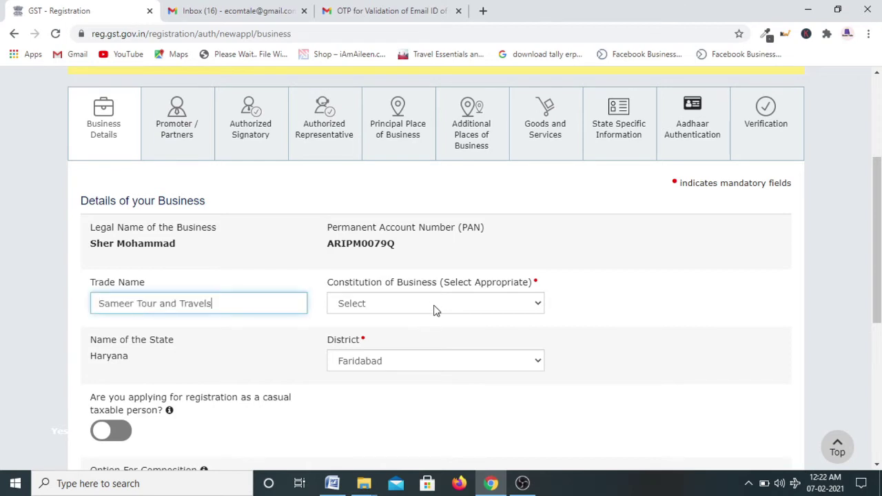
left_click(435, 308)
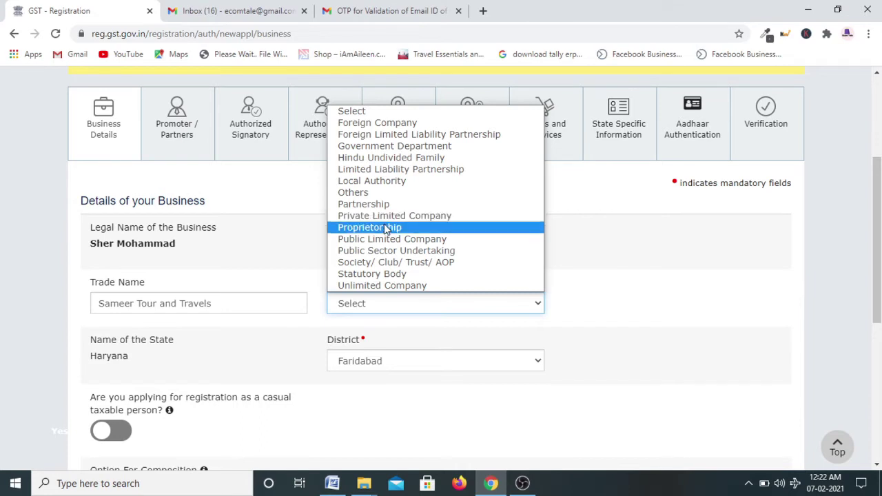
left_click(386, 227)
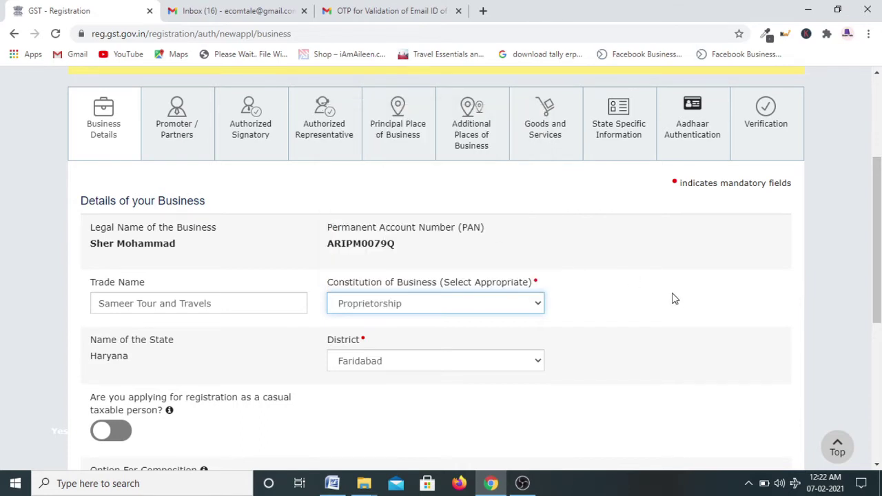
scroll(681, 315, "down", 2)
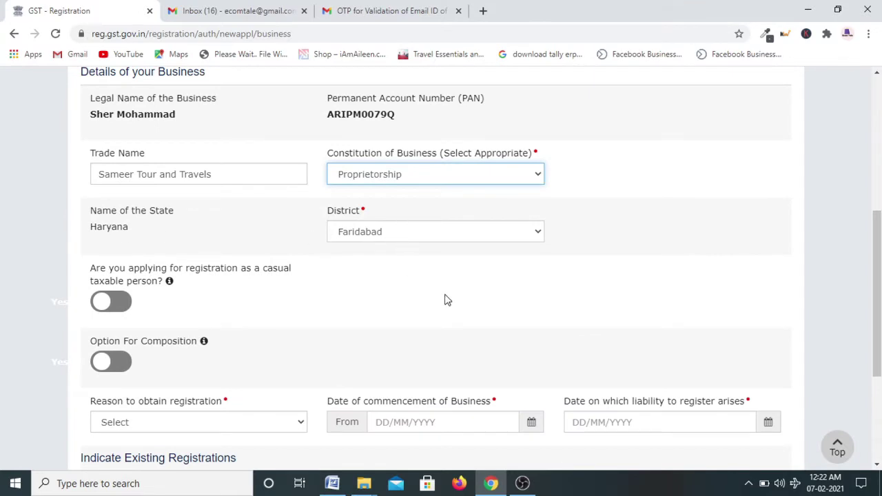
scroll(449, 303, "down", 1)
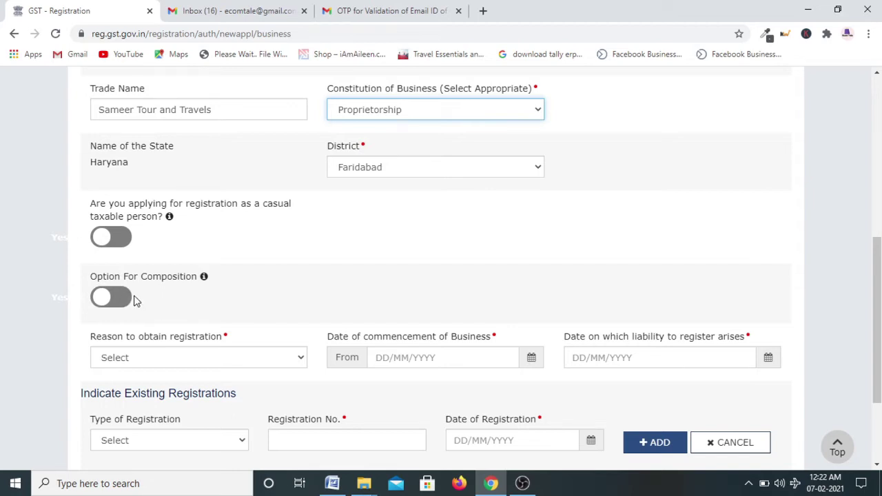
scroll(177, 258, "down", 3)
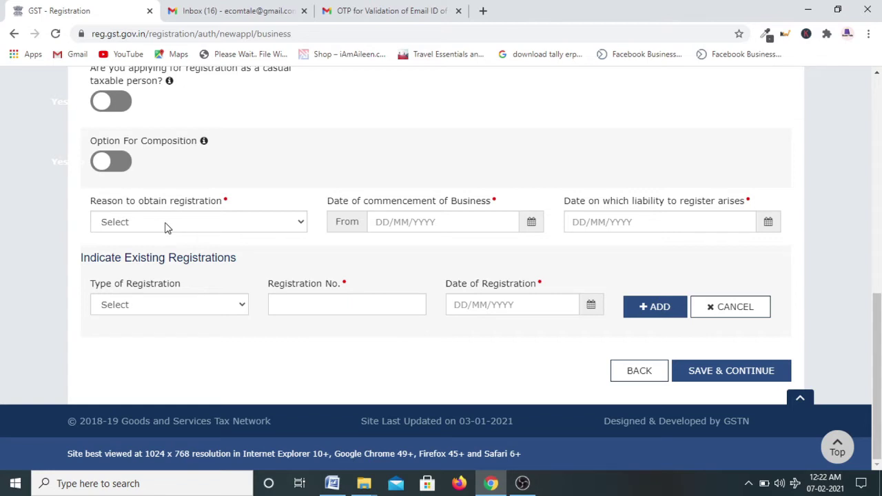
Choose Voluntary Basis, set commencement date 07/02/2021, and save the business details
left_click(165, 222)
left_click(136, 367)
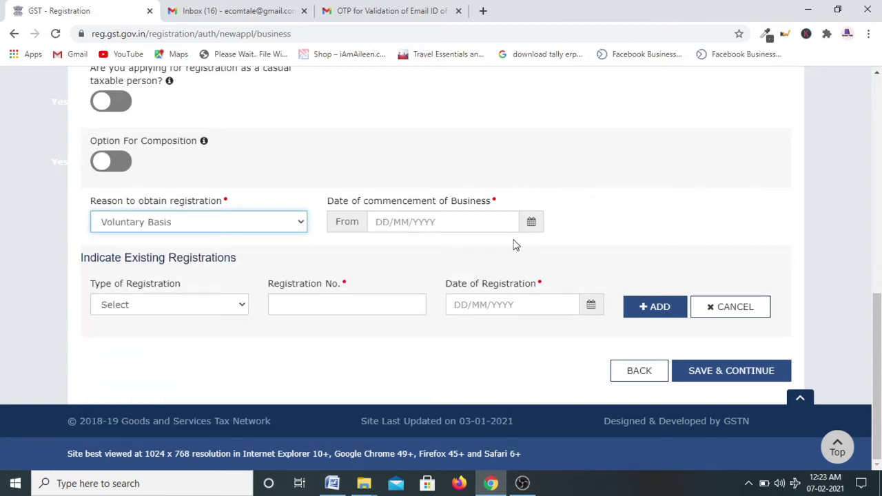
left_click(532, 226)
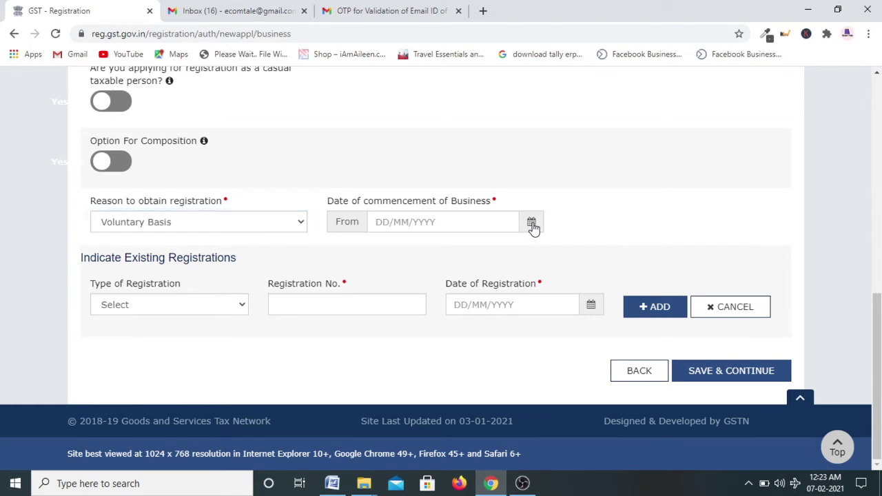
left_click(532, 225)
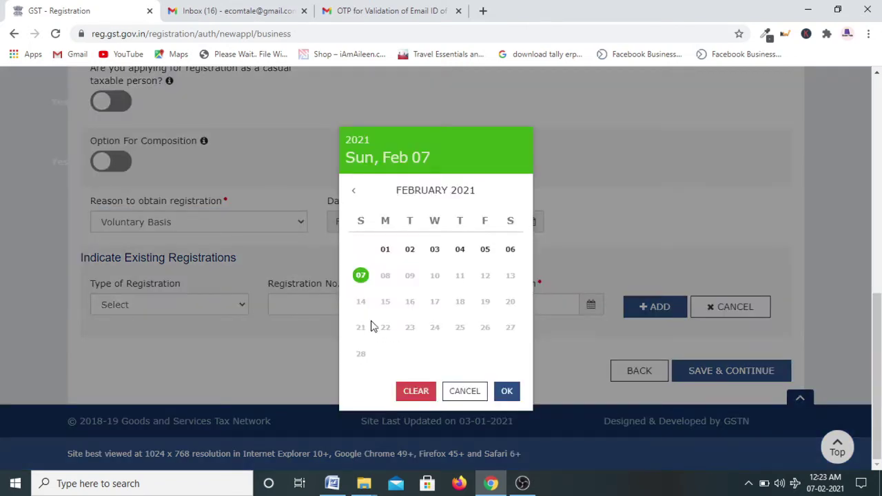
left_click(361, 276)
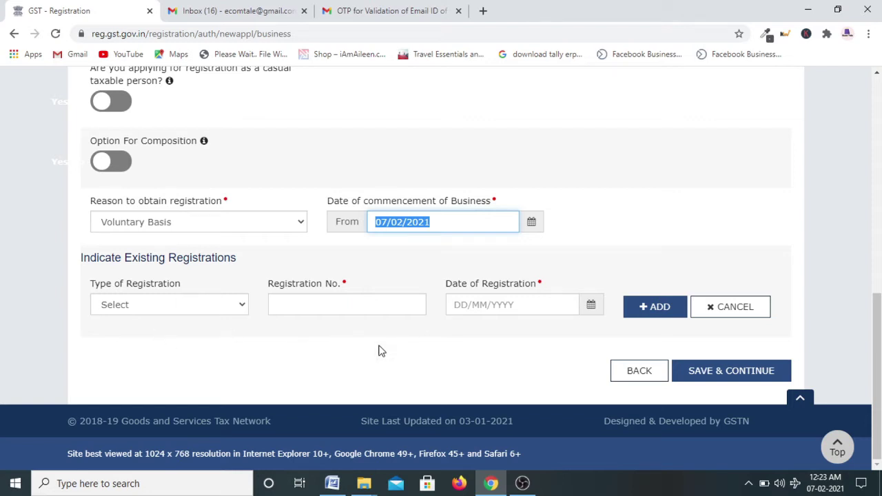
left_click(763, 378)
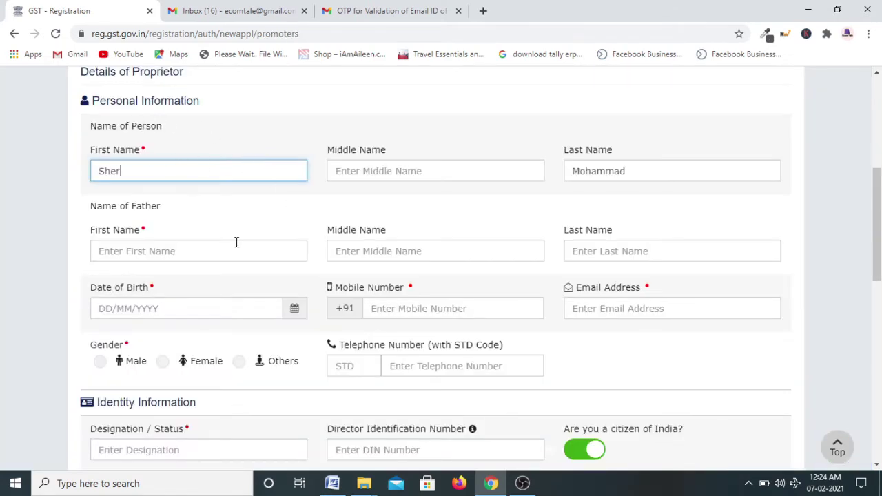
Fill in the father's first name and enter Proprietor as the Designation / Status
left_click(157, 185)
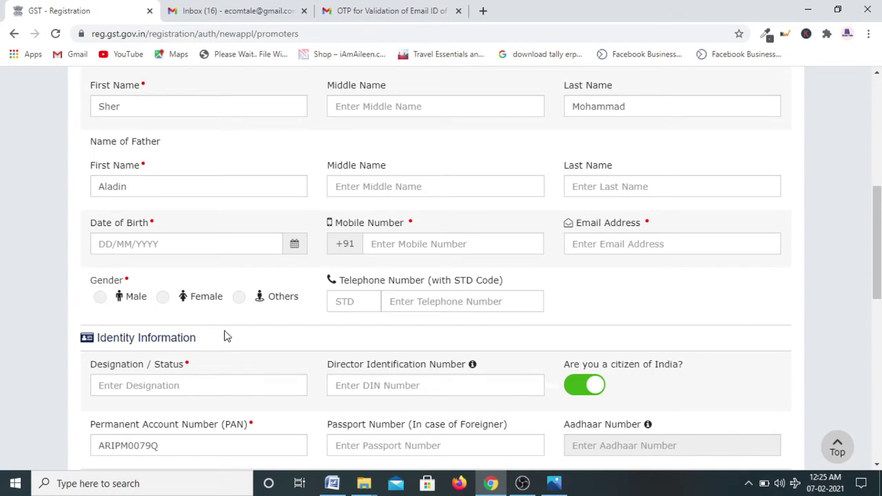
scroll(224, 334, "down", 1)
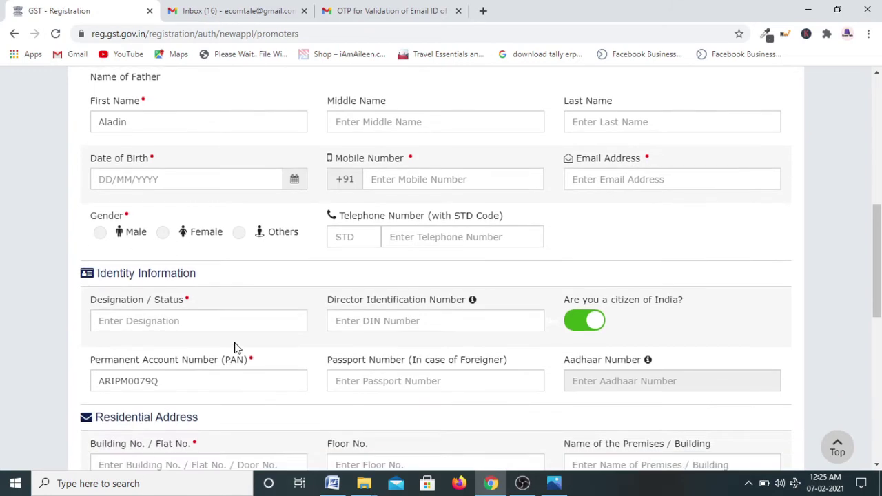
left_click(153, 323)
type("Properiot")
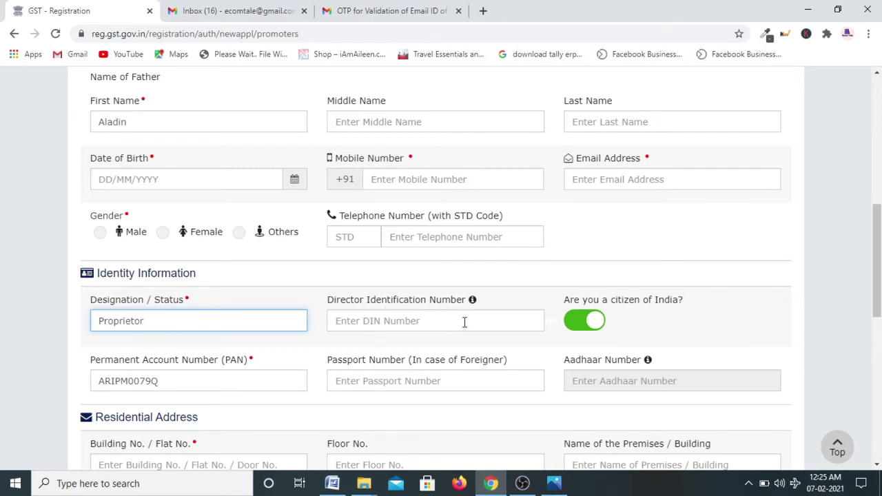
mouse_move(473, 304)
scroll(627, 335, "down", 1)
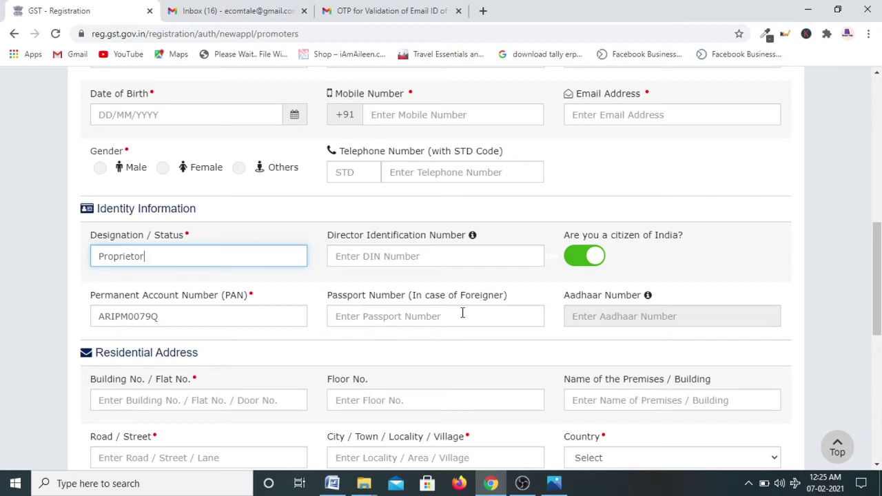
scroll(461, 314, "down", 2)
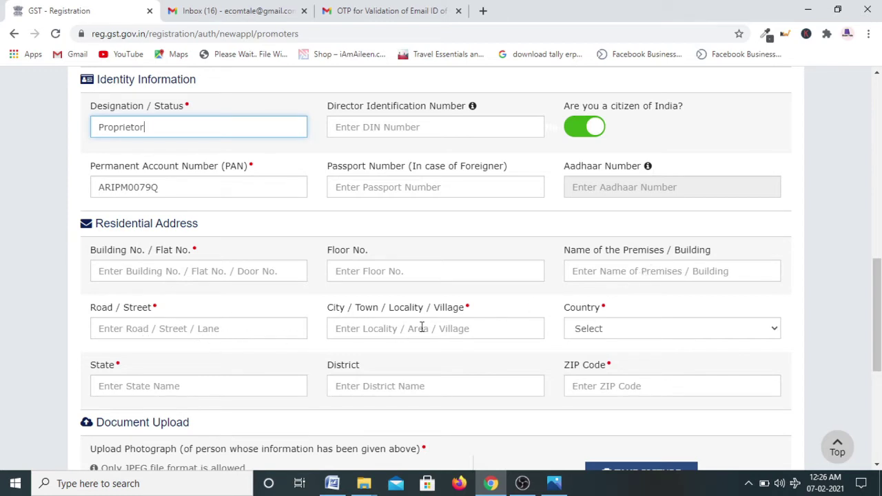
Set the residential address country to India, state to Haryana and district to Faridabad
left_click(611, 331)
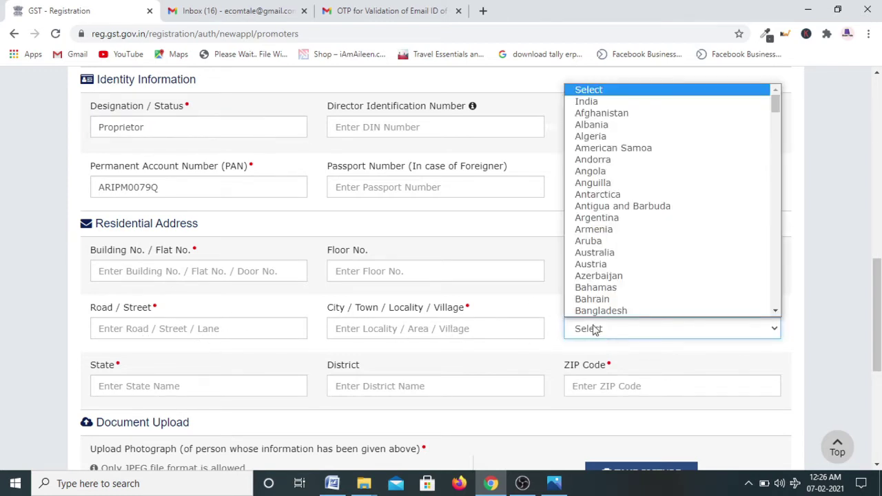
key("Down")
key("Return")
scroll(697, 343, "down", 1)
left_click(158, 331)
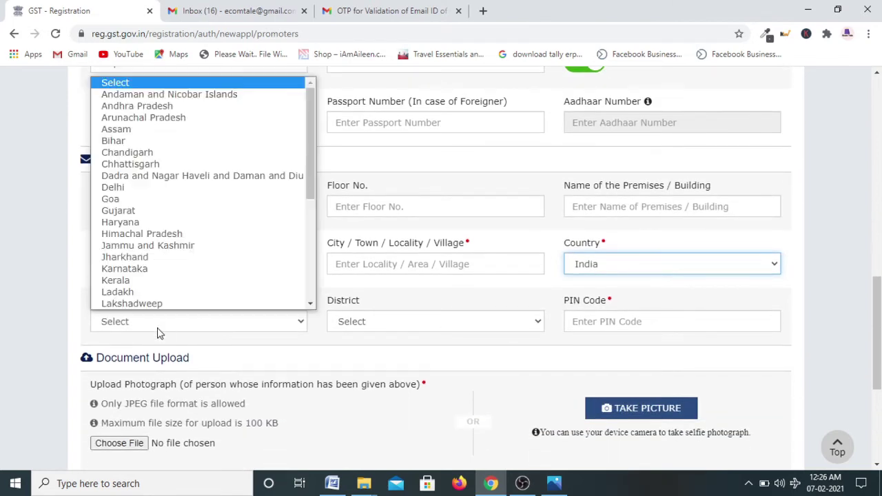
key("h")
key("Return")
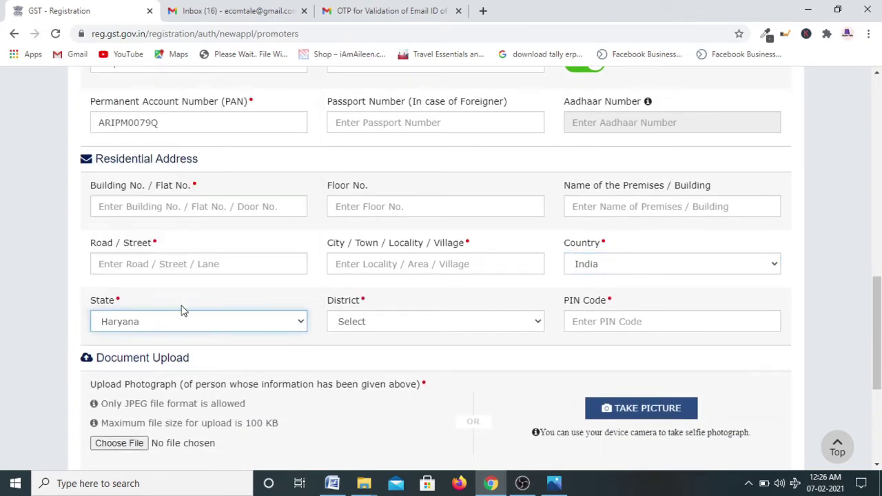
left_click(382, 330)
key("f")
key("Return")
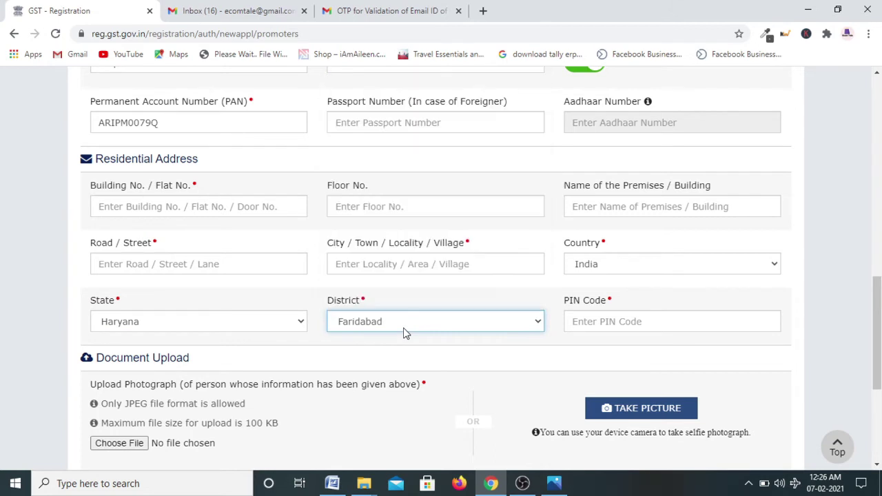
Enter 121009 as the residential PIN code
left_click(607, 325)
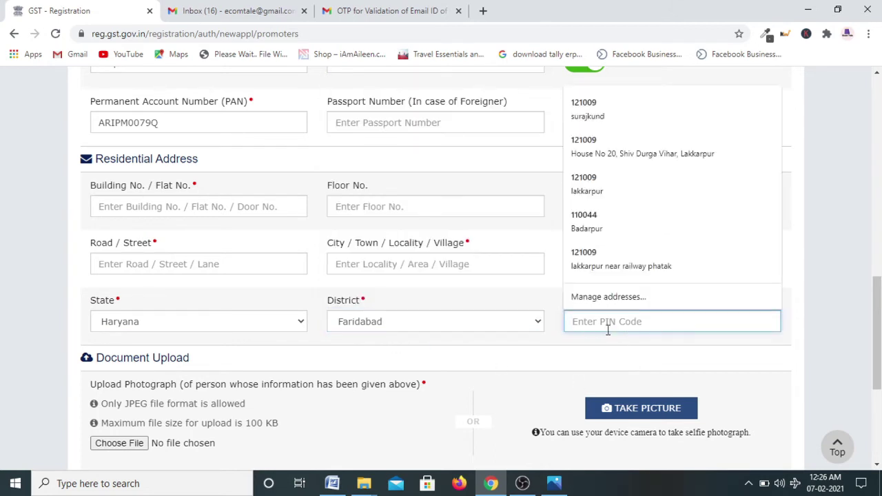
type("121009")
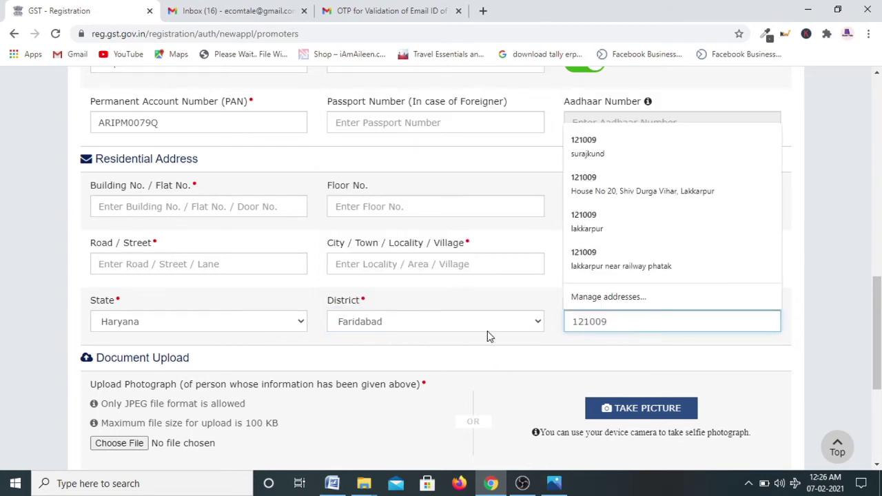
left_click(524, 344)
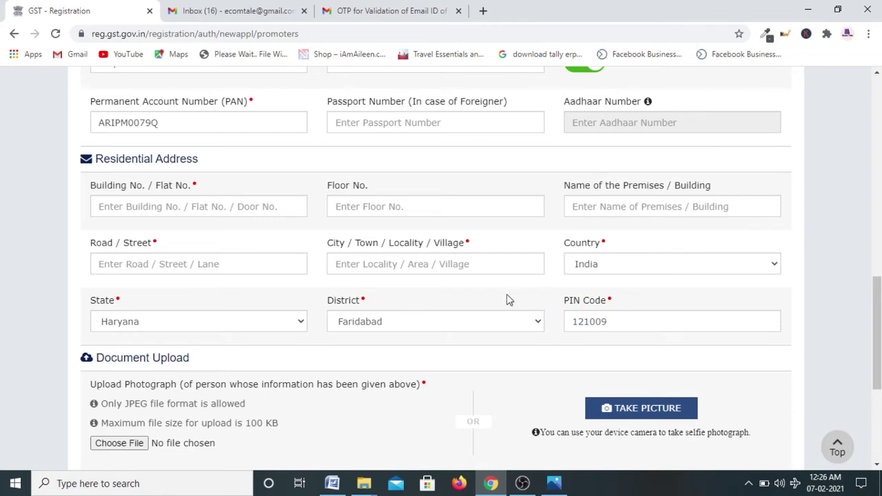
scroll(475, 267, "down", 2)
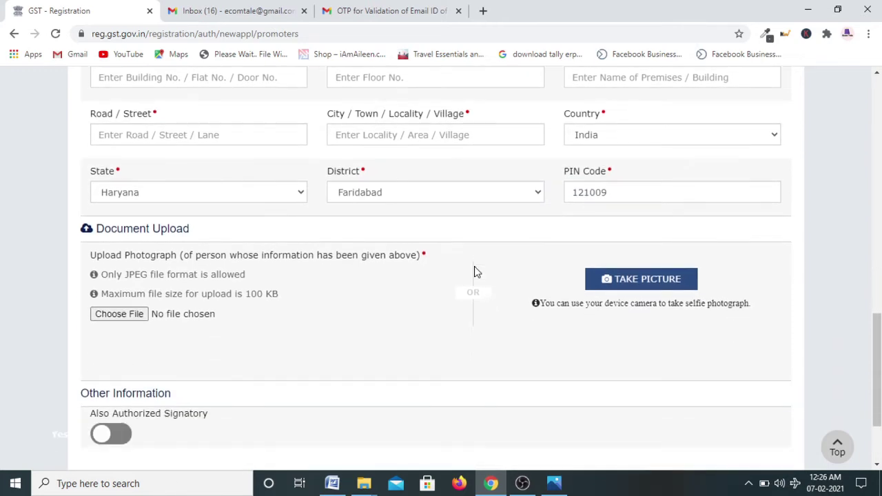
scroll(197, 276, "down", 1)
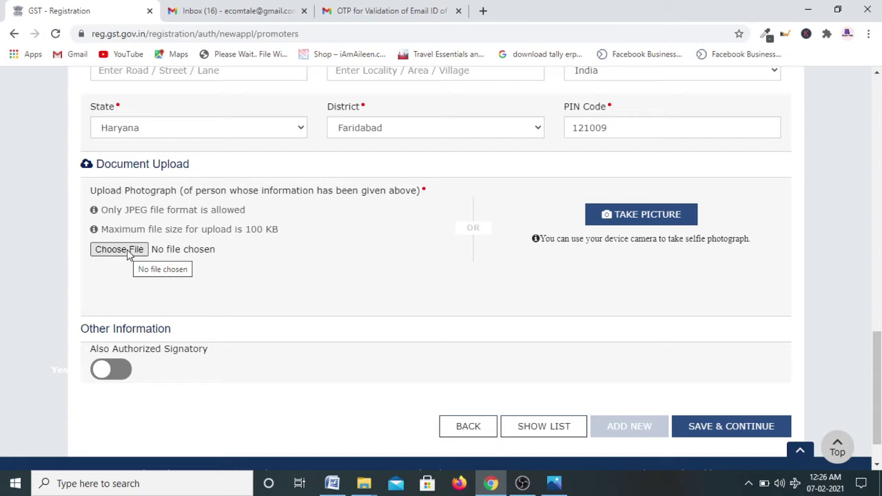
Upload the promoter's JPEG photograph and switch on Also Authorized Signatory
left_click(127, 251)
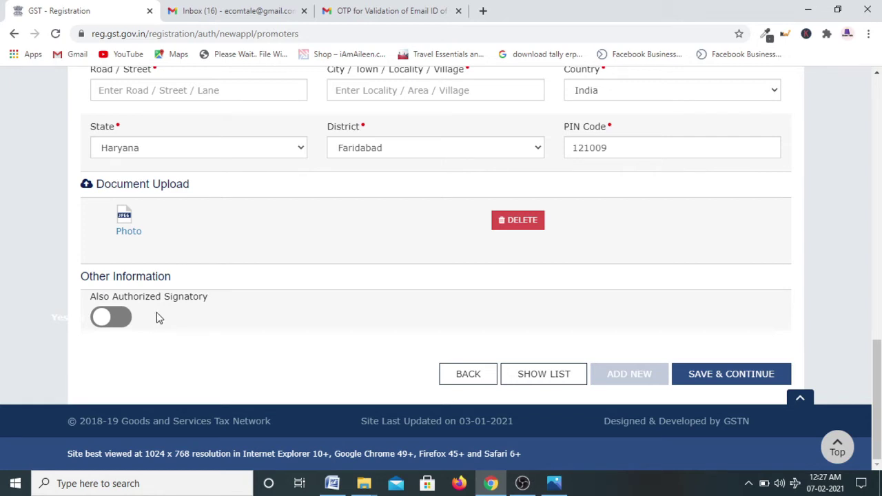
left_click(109, 319)
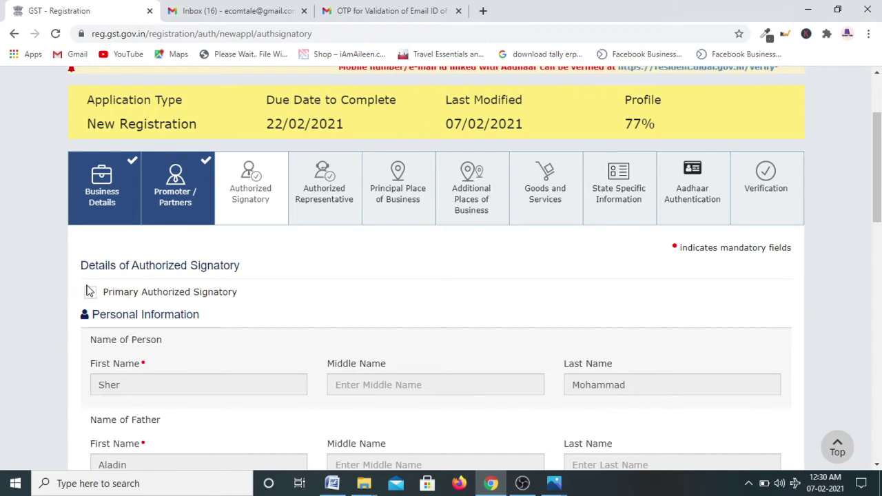
Tick Primary Authorized Signatory, review the prefilled details and save the signatory step
left_click(89, 292)
scroll(244, 315, "down", 3)
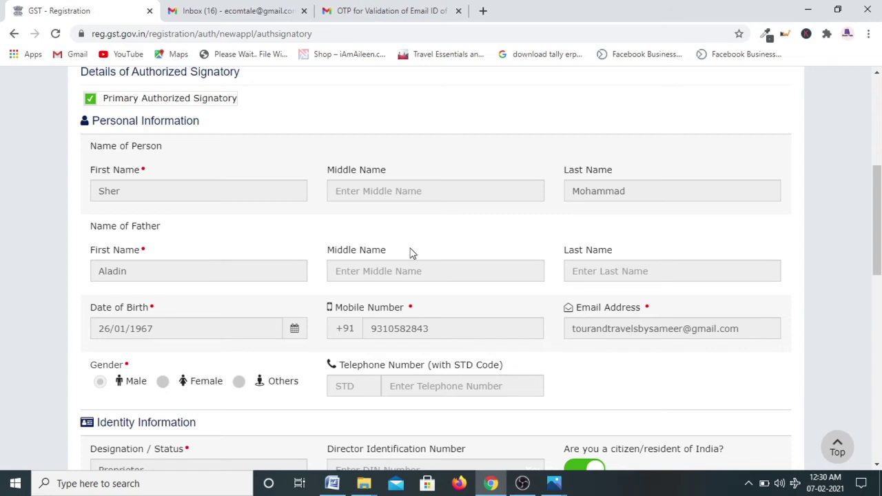
scroll(292, 210, "down", 5)
scroll(388, 243, "down", 2)
scroll(388, 243, "down", 2)
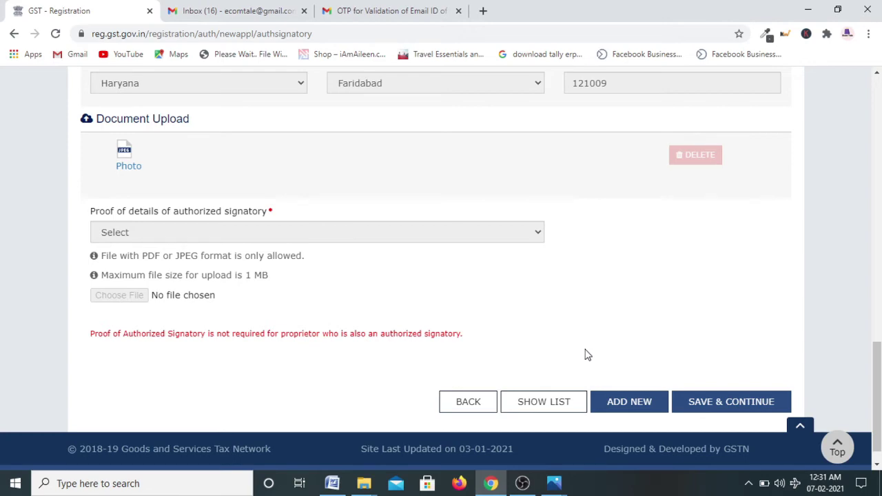
left_click(756, 409)
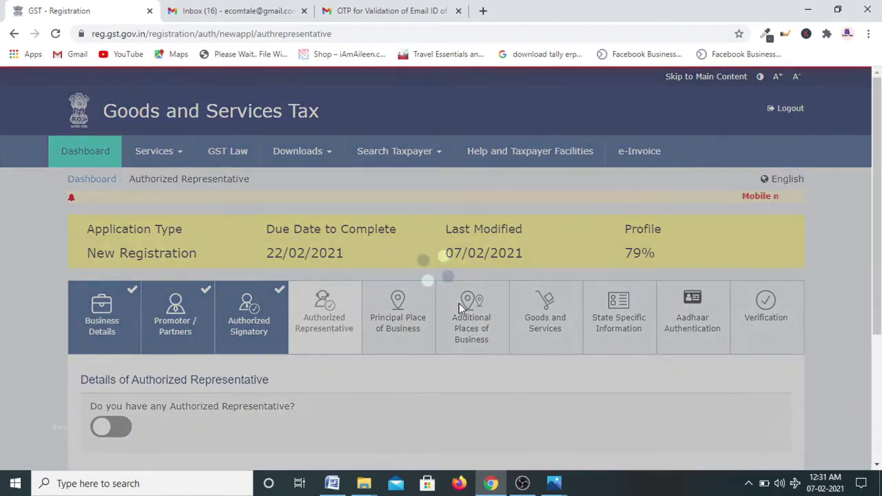
Leave the Authorized Representative toggle off and save the step
scroll(460, 307, "down", 2)
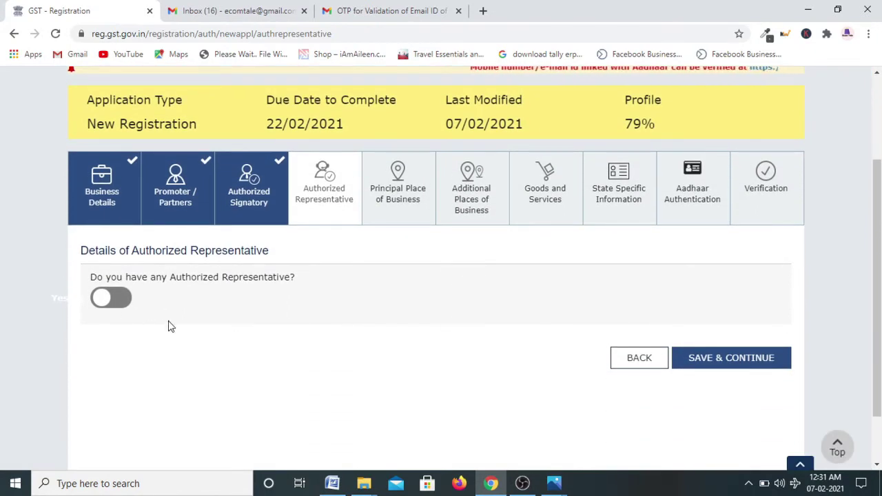
left_click(781, 364)
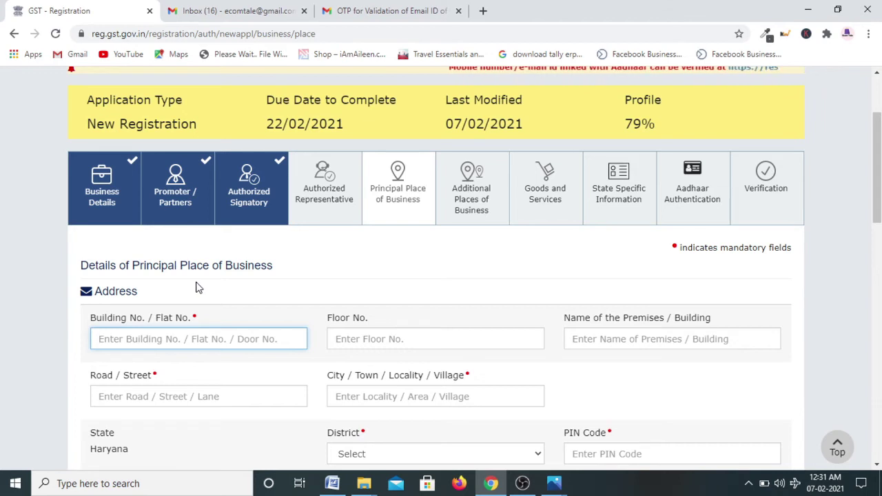
Choose Faridabad (North) Ward 10 as the Sector / Ward
scroll(206, 287, "down", 1)
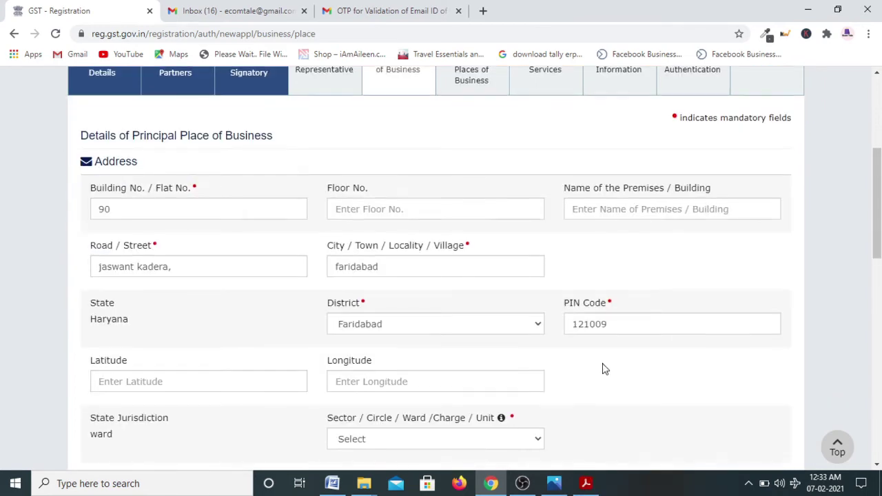
scroll(603, 373, "down", 3)
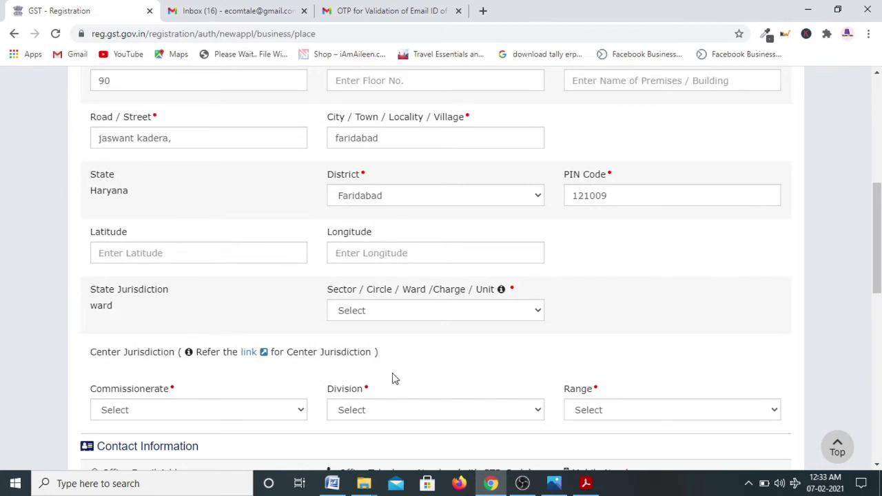
left_click(396, 312)
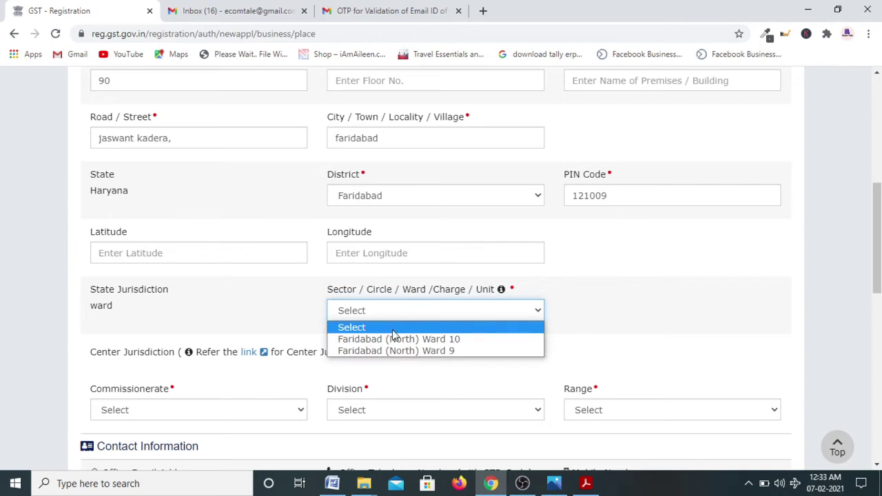
left_click(390, 341)
Set Commissionerate FARIDABAD, Division FARIDABAD NORTH and Range RANGE -16
scroll(448, 330, "down", 1)
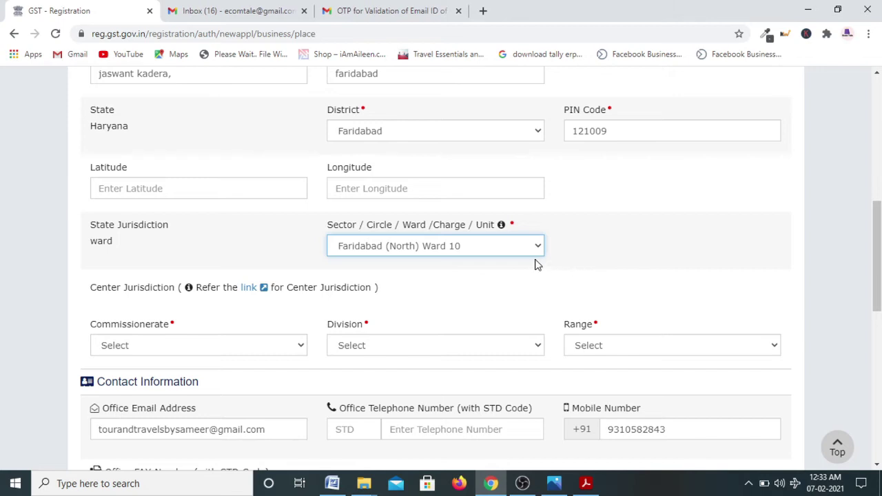
scroll(503, 319, "down", 1)
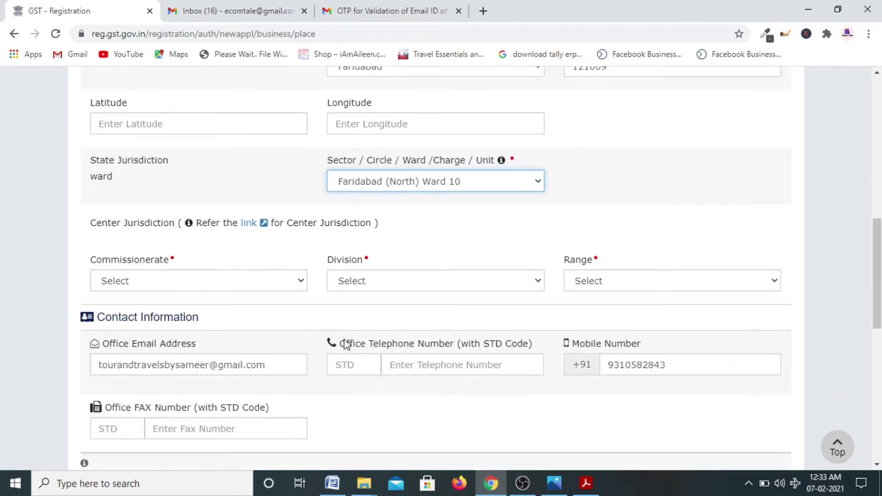
left_click(144, 288)
left_click(137, 307)
left_click(410, 281)
left_click(404, 308)
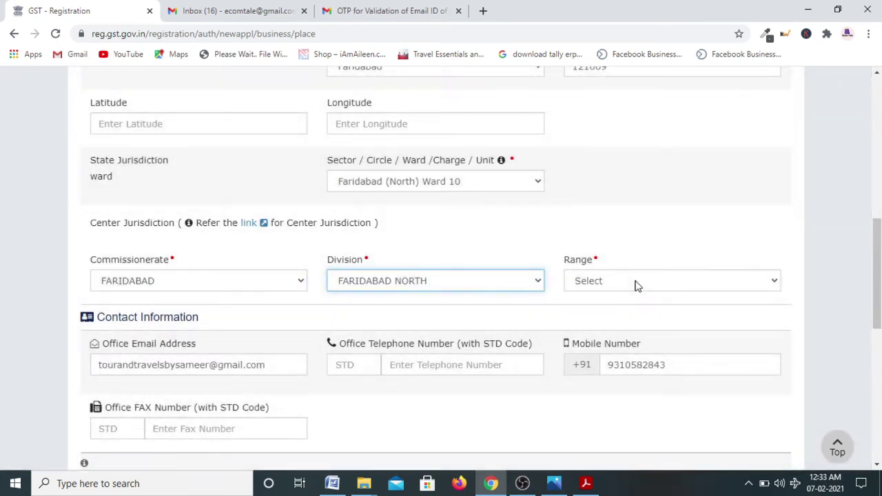
left_click(634, 281)
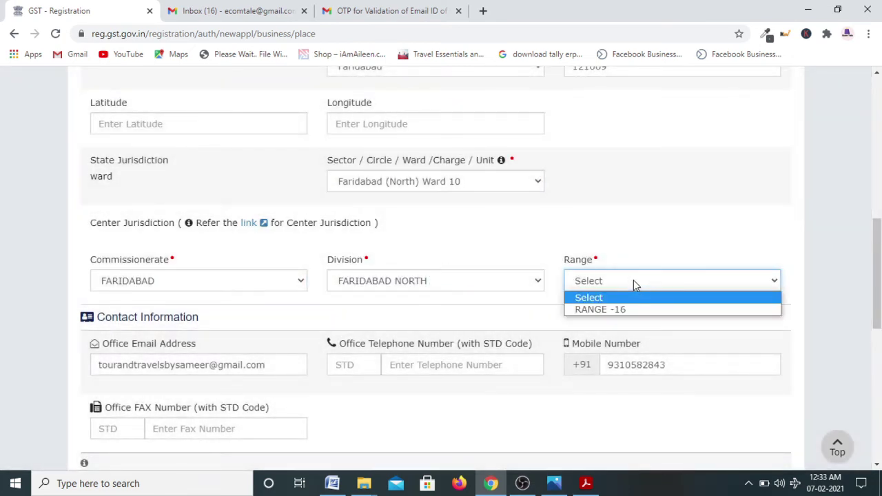
left_click(618, 311)
scroll(422, 323, "down", 1)
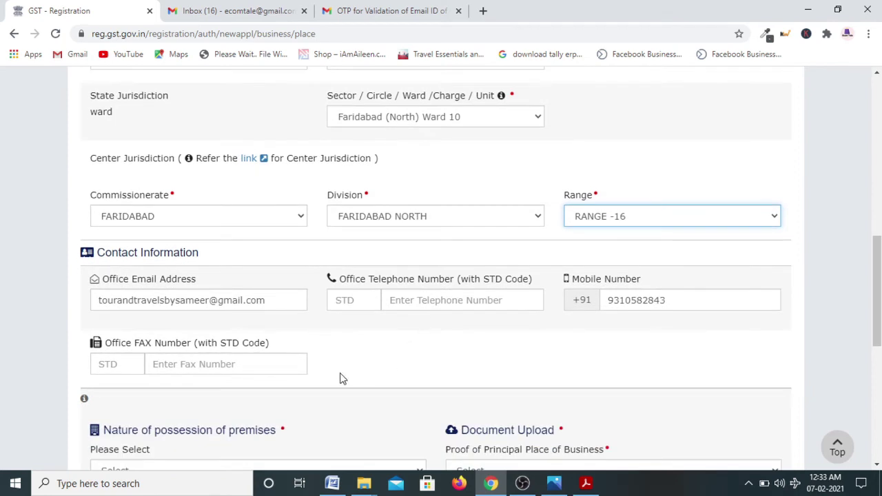
scroll(341, 363, "down", 1)
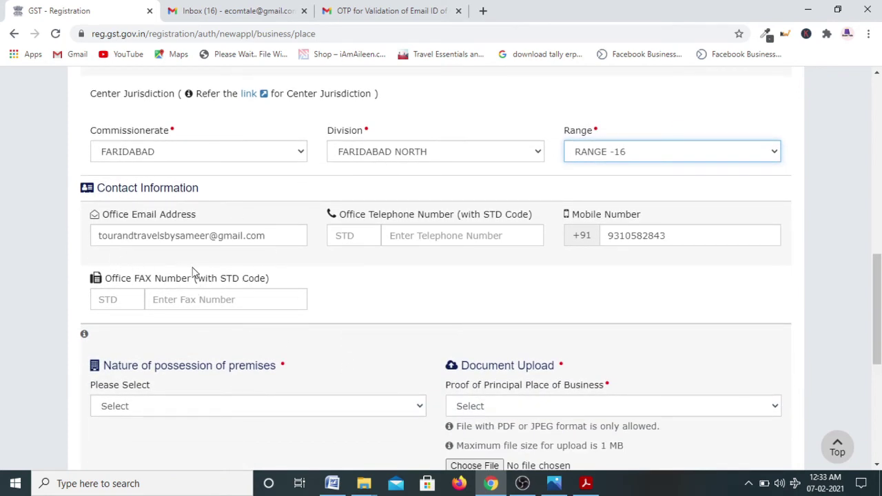
Set Nature of possession to Rented and upload the Rent / Lease agreement PDF as proof
scroll(511, 312, "down", 2)
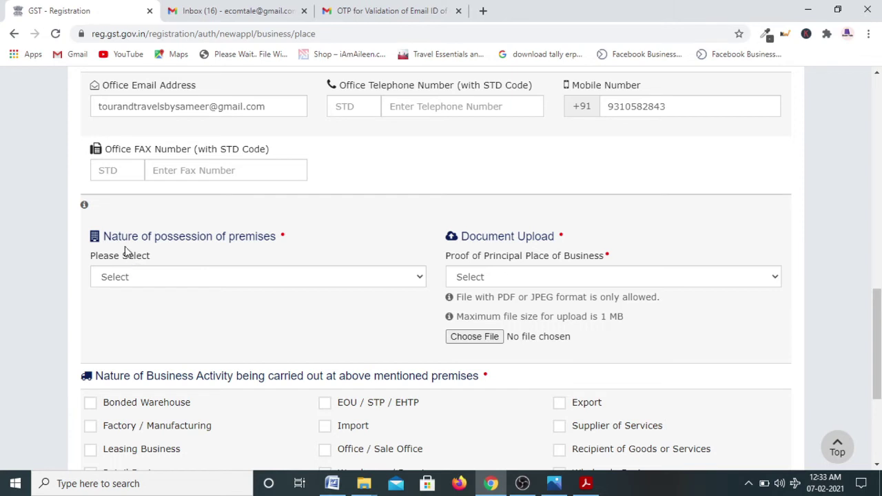
left_click(170, 281)
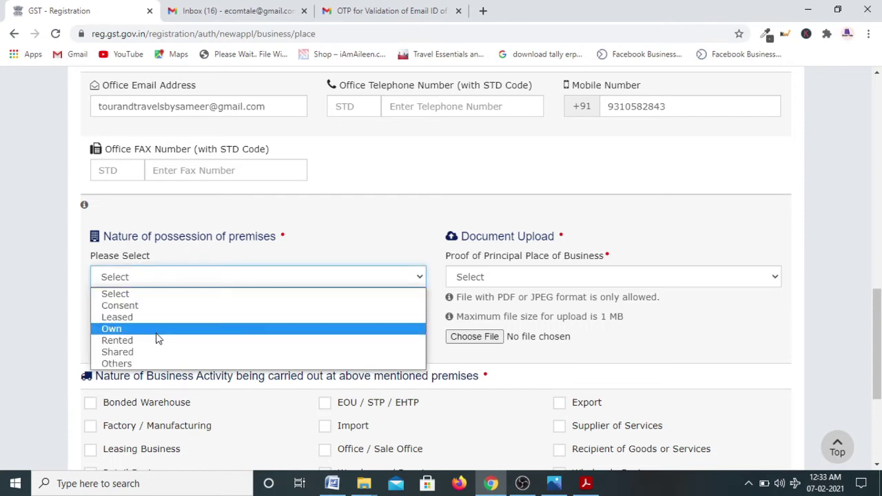
left_click(154, 340)
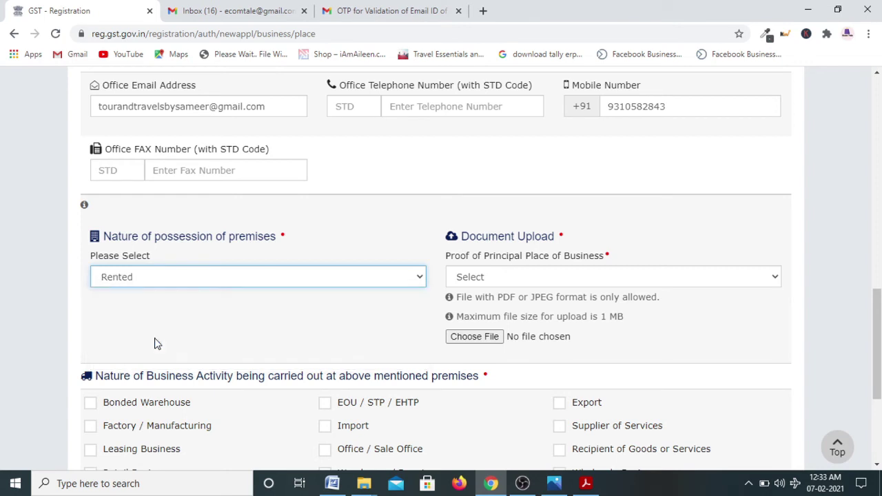
left_click(539, 279)
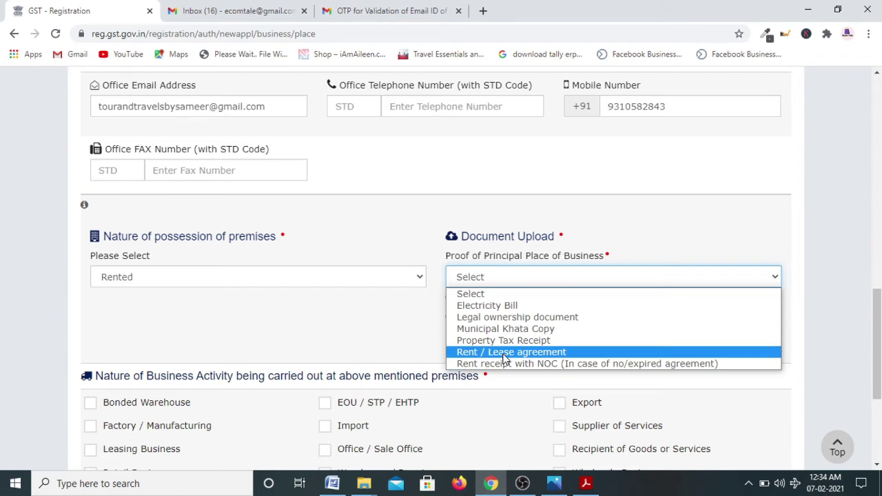
left_click(506, 353)
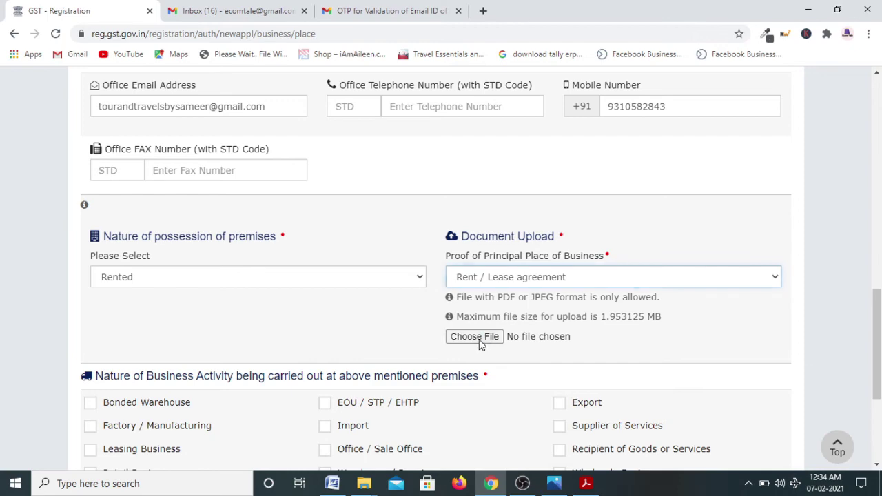
left_click(480, 340)
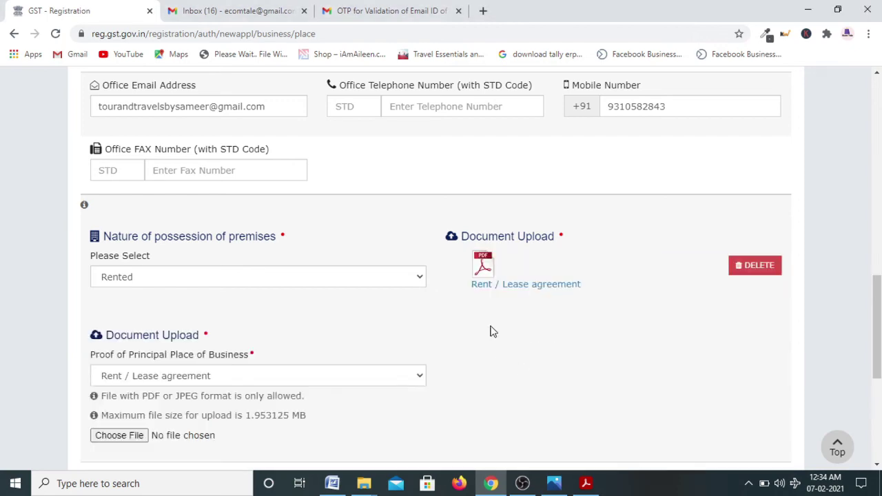
Search the web for 'image resizer' and open the simpleimageresizer.com result
scroll(504, 332, "down", 1)
scroll(501, 334, "down", 2)
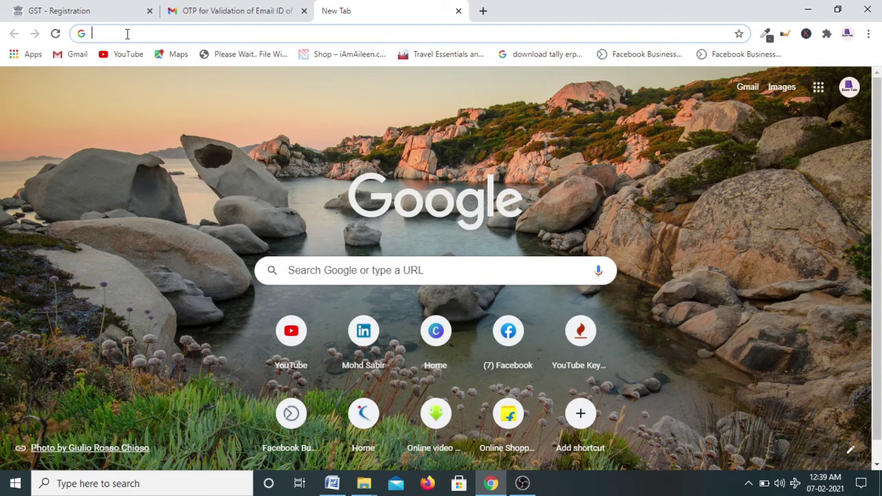
type("image resizer")
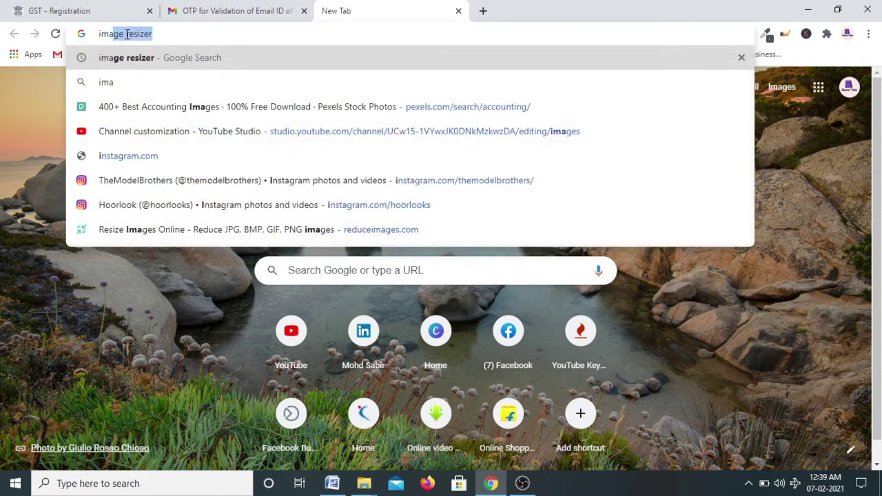
key("Return")
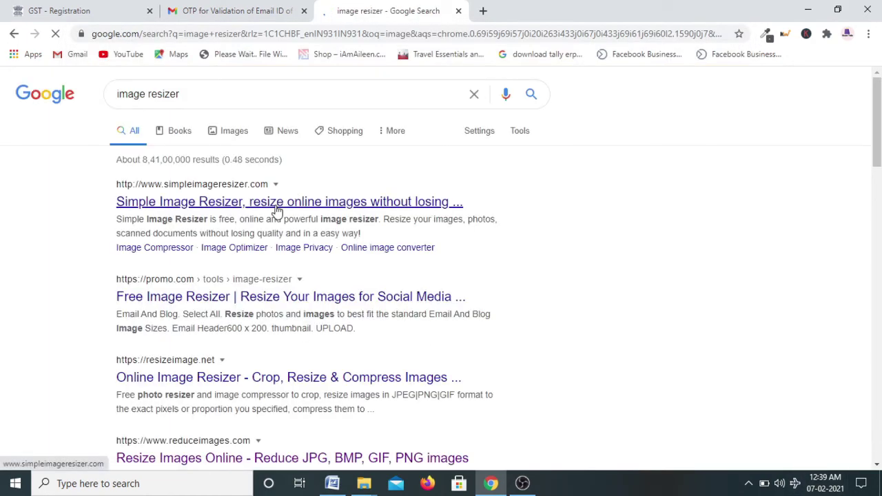
left_click(283, 202)
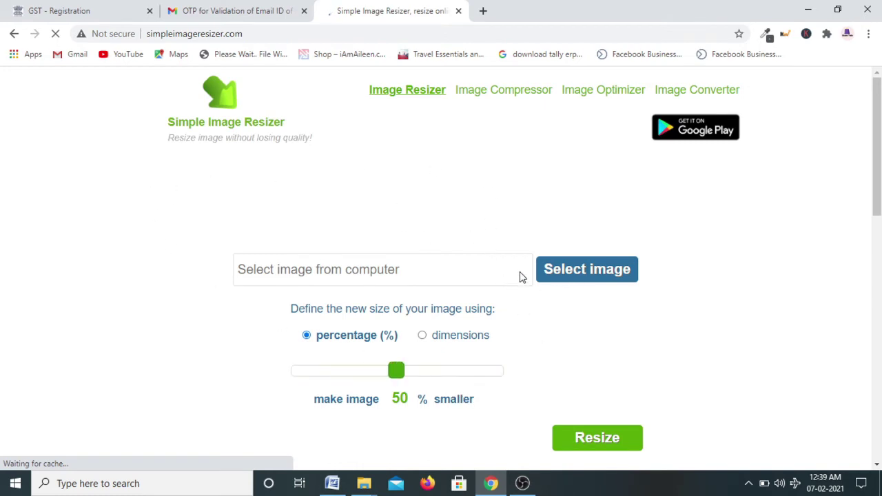
Load Electricity Bill.jpeg into Simple Image Resizer and resize it to 50%
left_click(571, 276)
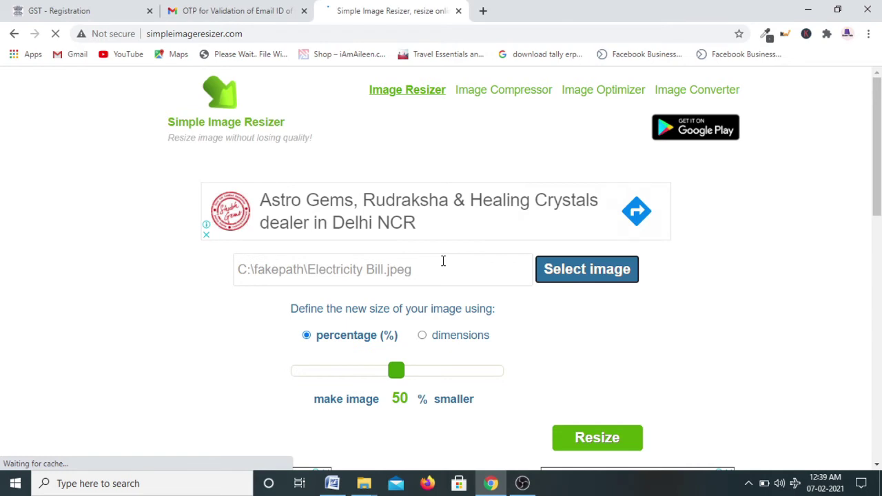
scroll(443, 261, "down", 2)
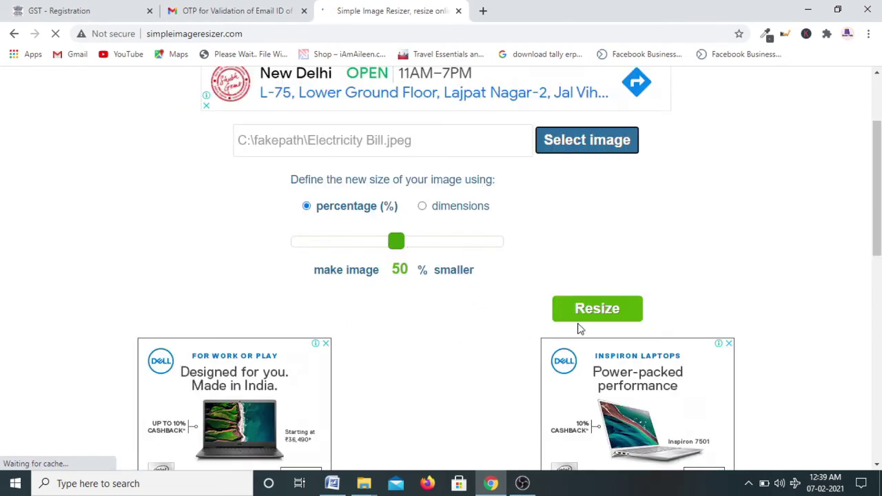
left_click(622, 313)
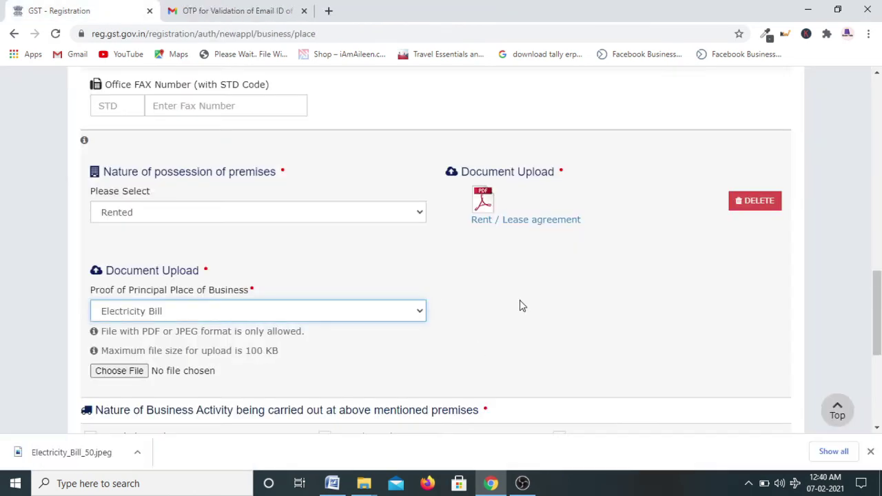
Upload Electricity_Bill_50.jpeg under Proof of Principal Place of Business
left_click(127, 373)
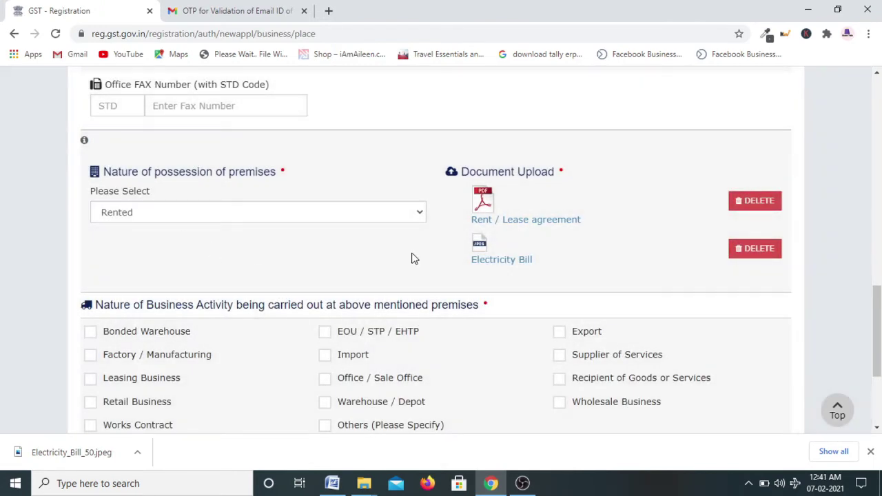
scroll(497, 286, "down", 1)
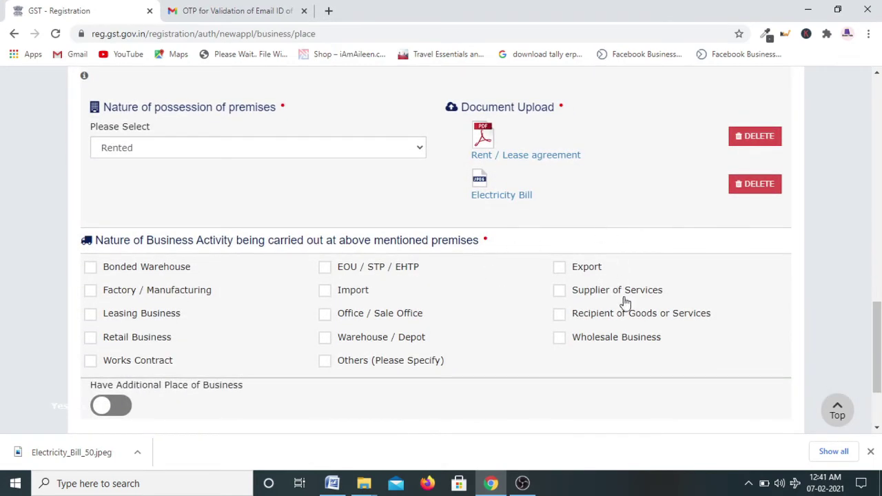
scroll(607, 345, "down", 1)
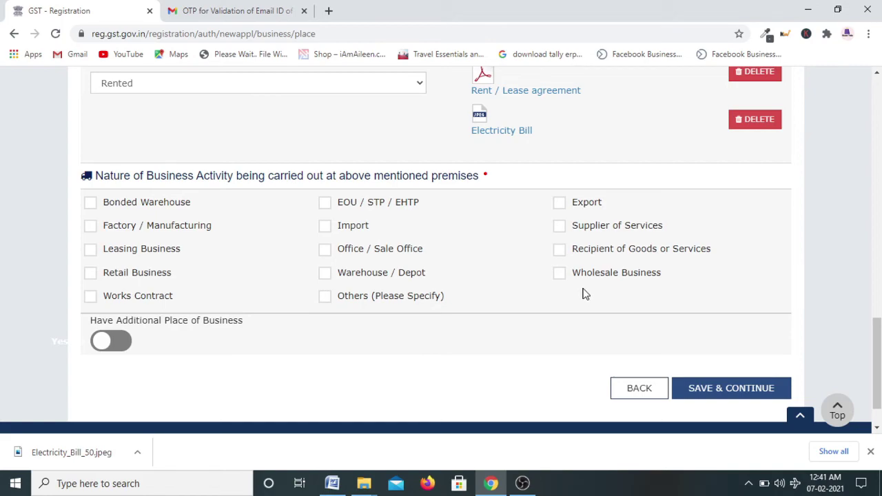
Mark the principal place as Supplier of Services, save it, and continue with no additional places
left_click(560, 228)
left_click(740, 395)
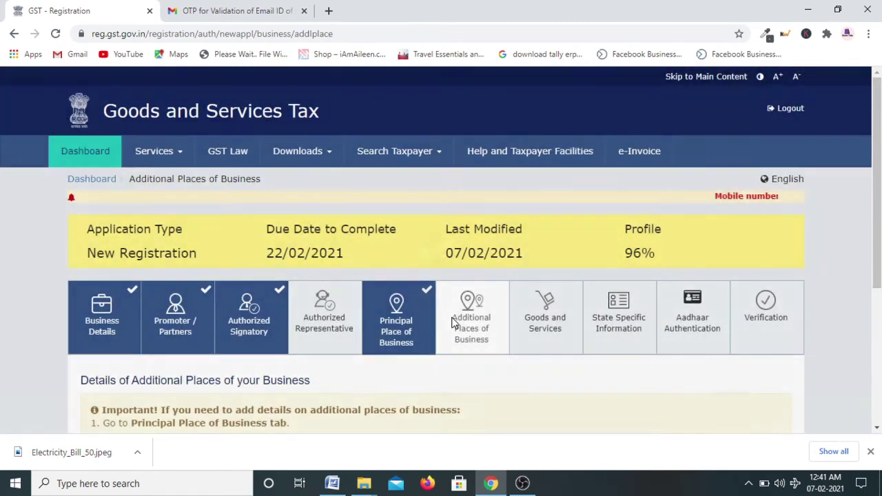
scroll(463, 330, "down", 2)
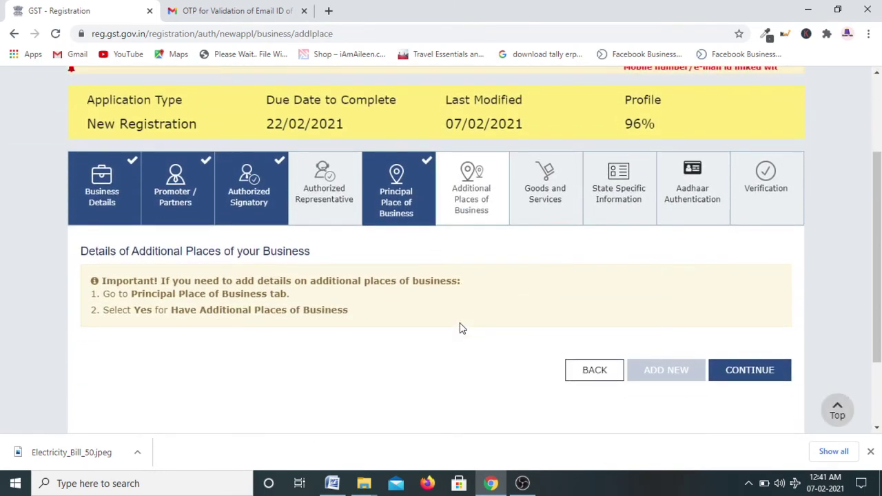
scroll(460, 326, "down", 1)
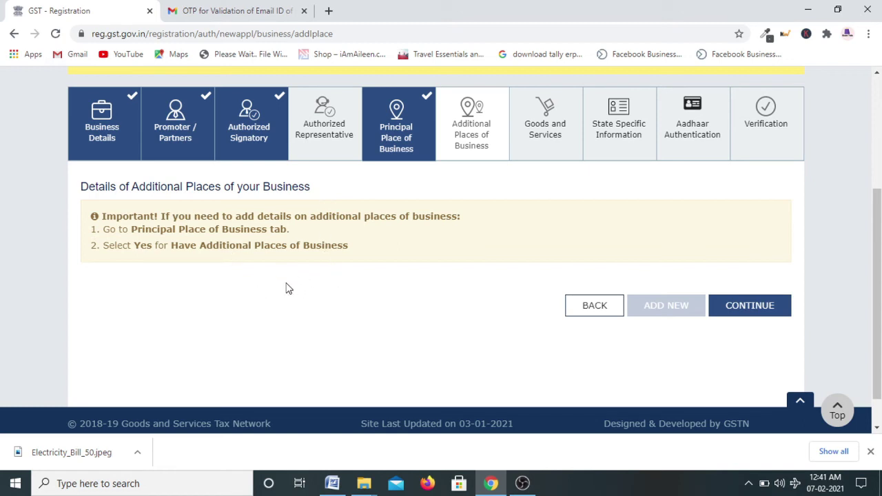
left_click(750, 307)
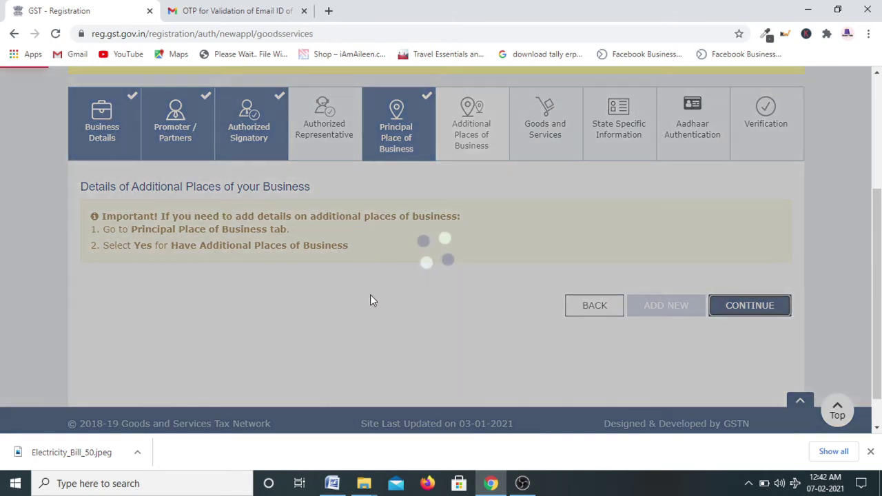
Add Tour operator services (998555) as the service offered and save Goods and Services
scroll(411, 284, "down", 3)
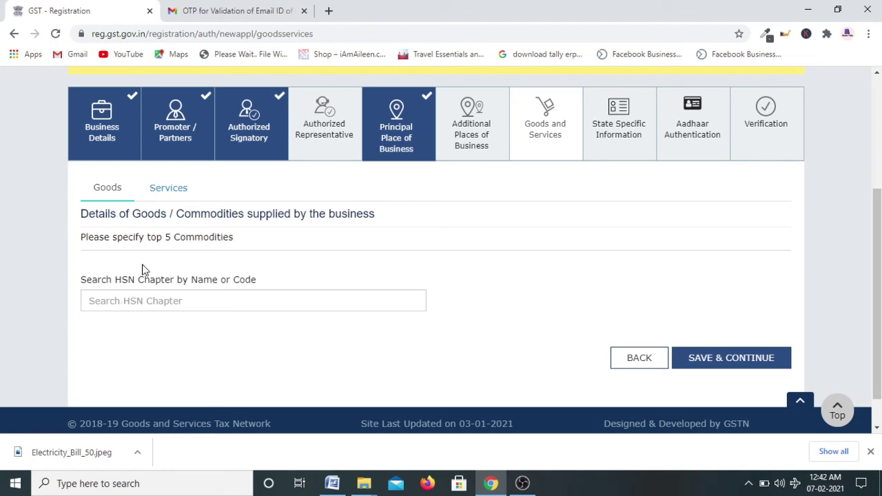
left_click(175, 192)
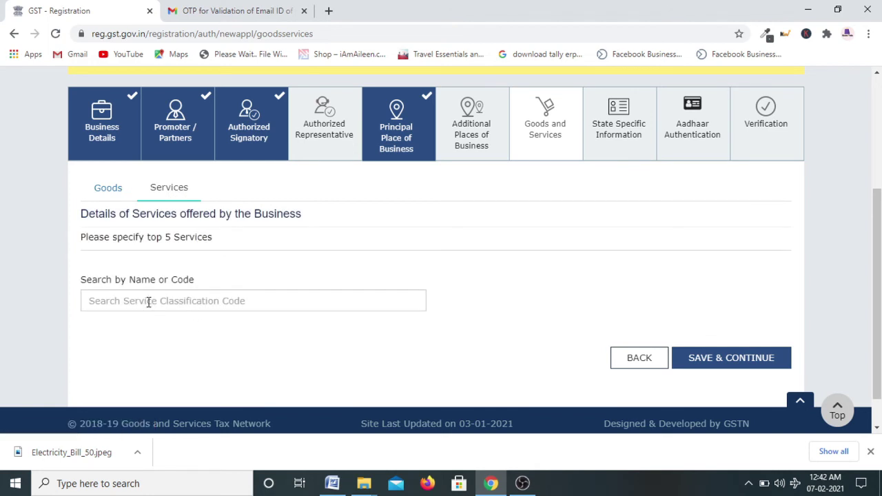
left_click(149, 302)
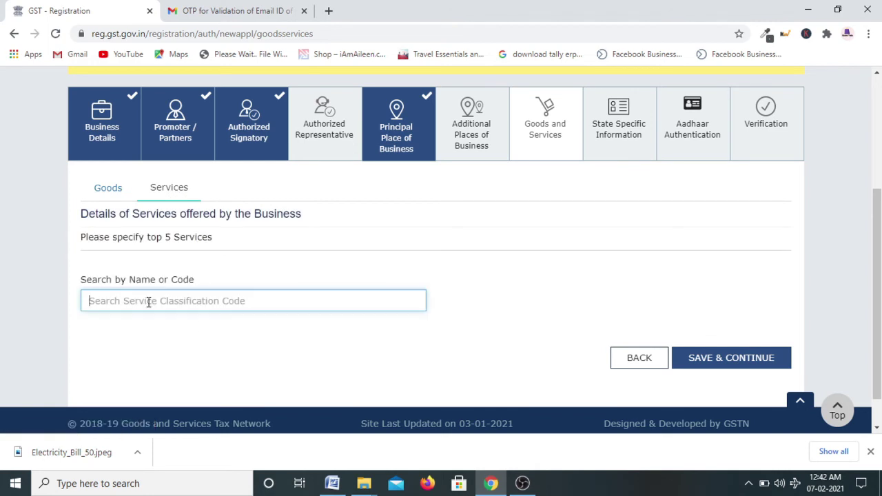
type("tour")
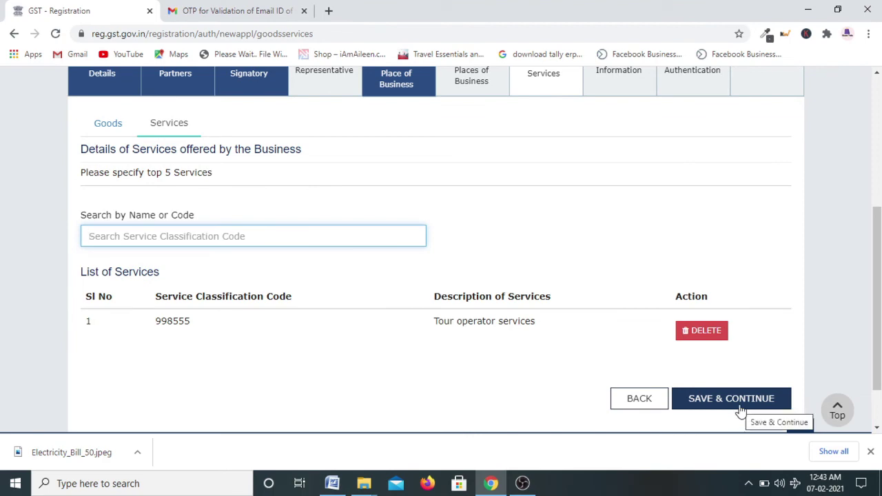
left_click(741, 410)
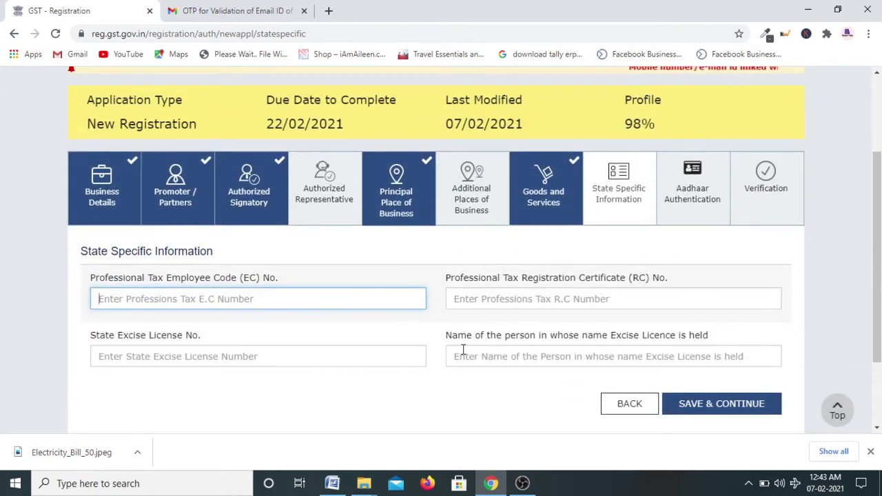
Save the State Specific Information page with every field left blank
scroll(457, 350, "down", 1)
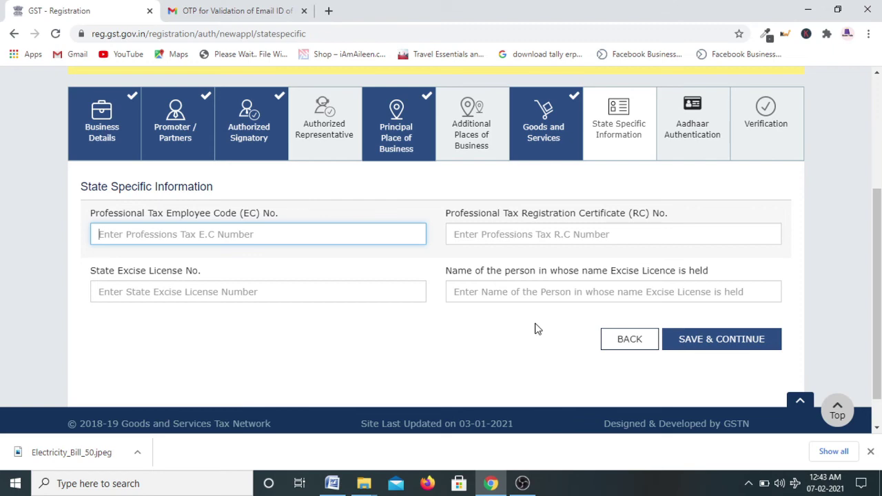
left_click(721, 345)
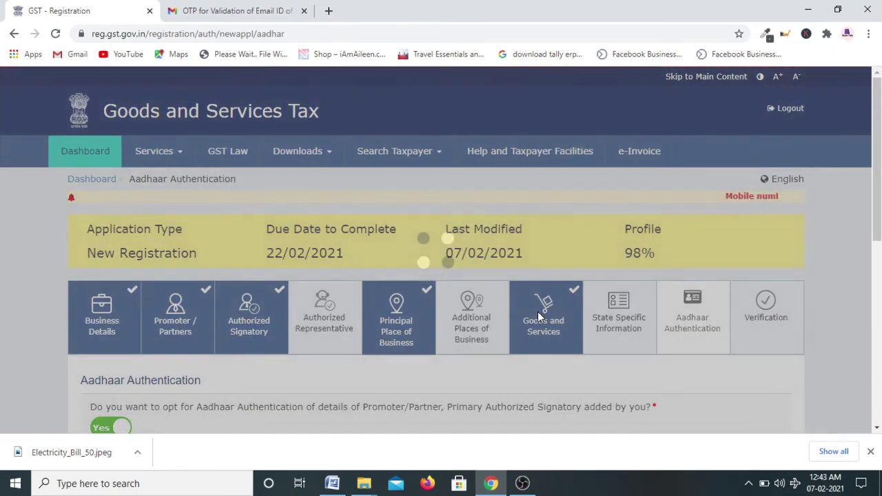
Save Aadhaar authentication as Yes and accept the warning with OK
scroll(530, 333, "down", 2)
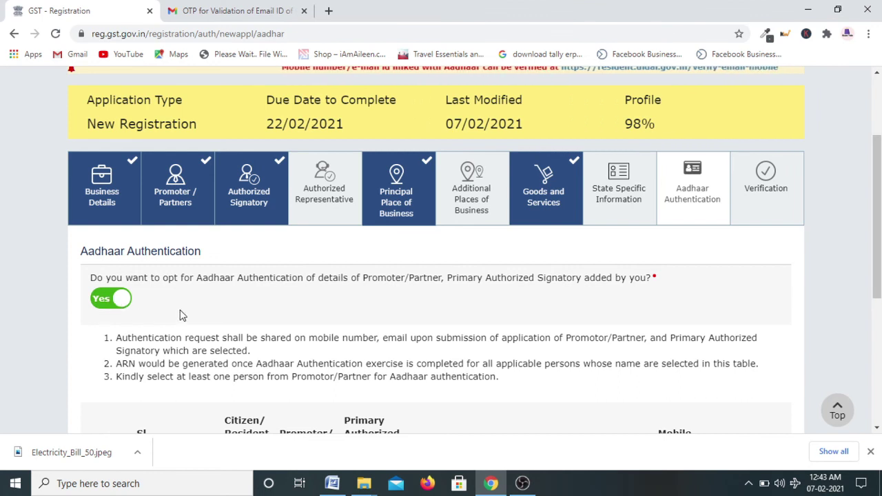
scroll(179, 312, "down", 3)
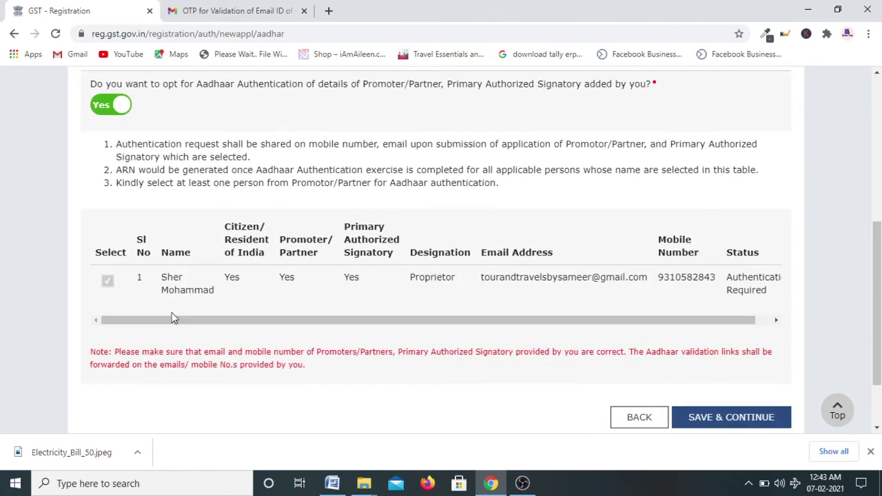
left_click(744, 424)
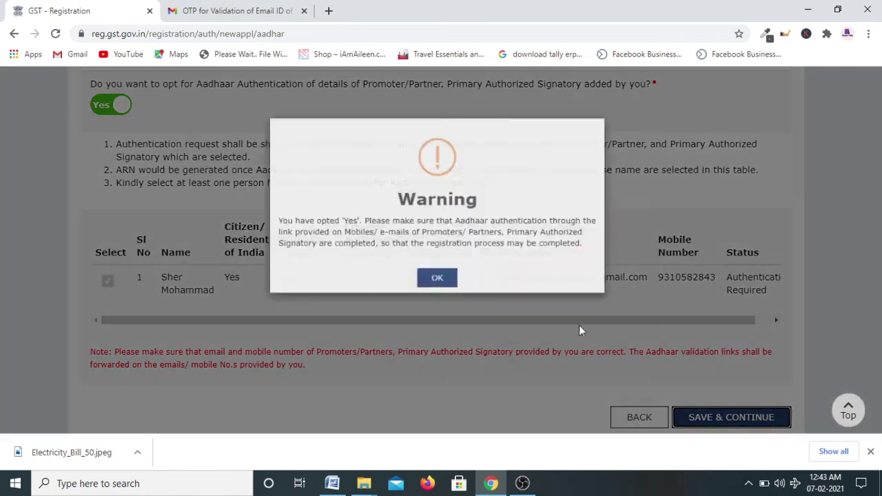
left_click(448, 298)
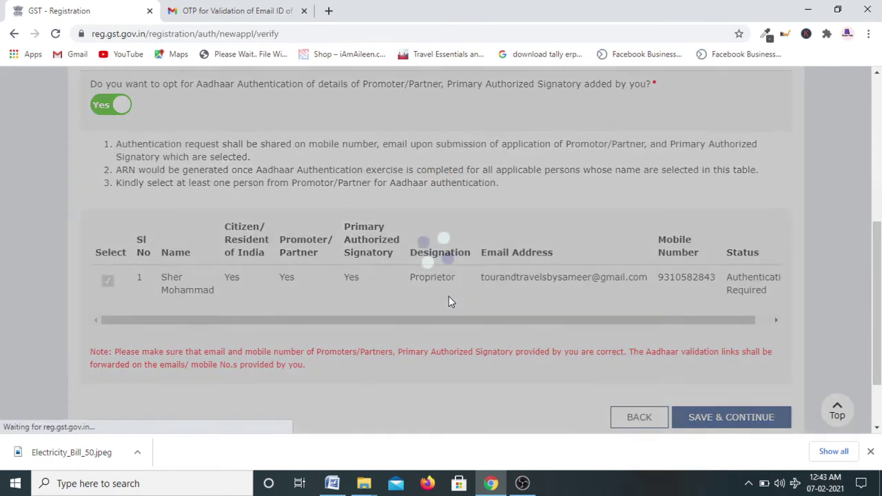
Tick the verification declaration and select the proprietor as authorized signatory
scroll(433, 308, "down", 2)
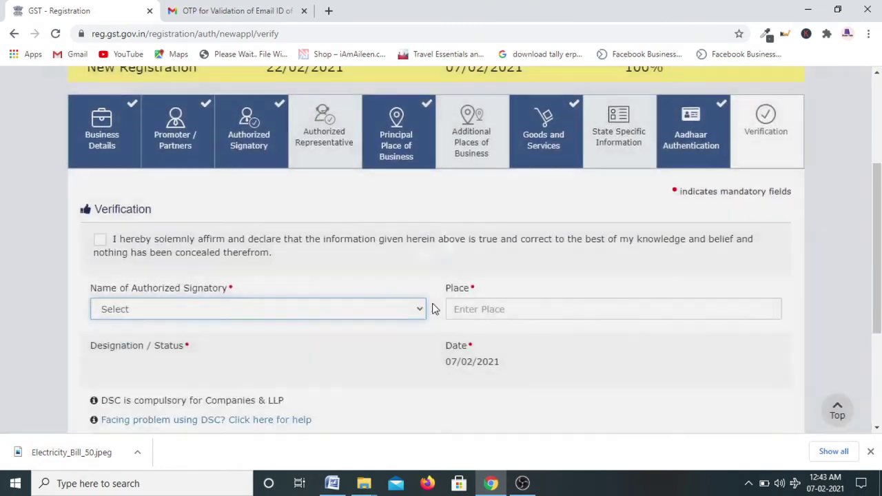
scroll(432, 308, "up", 1)
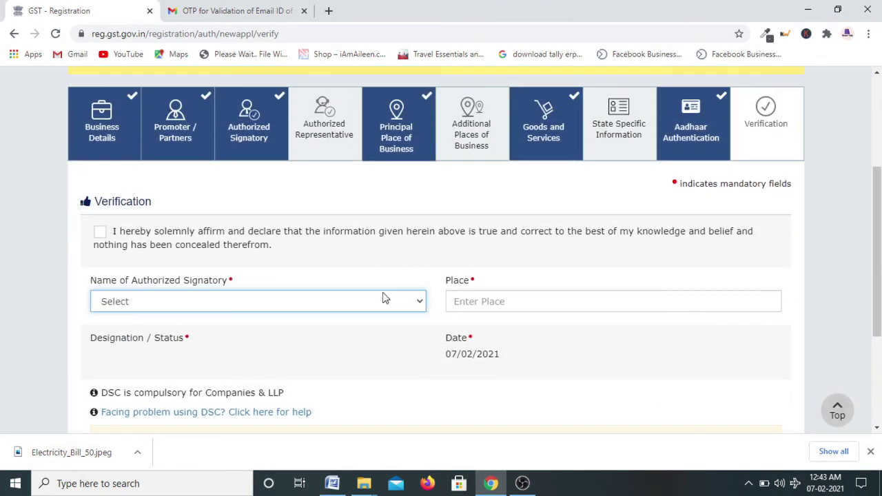
left_click(100, 233)
left_click(139, 304)
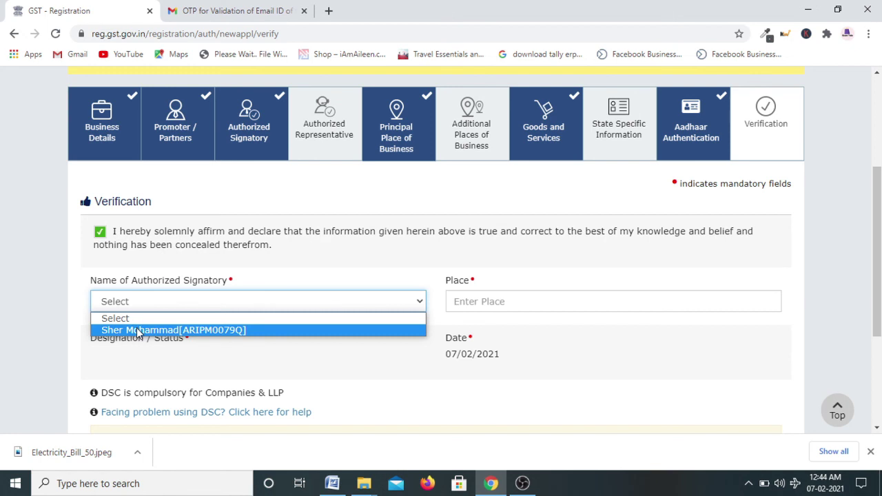
left_click(139, 331)
Enter Faridabad as the place of verification and submit with EVC
left_click(493, 301)
type("Faridabad")
left_click(625, 418)
scroll(460, 353, "down", 1)
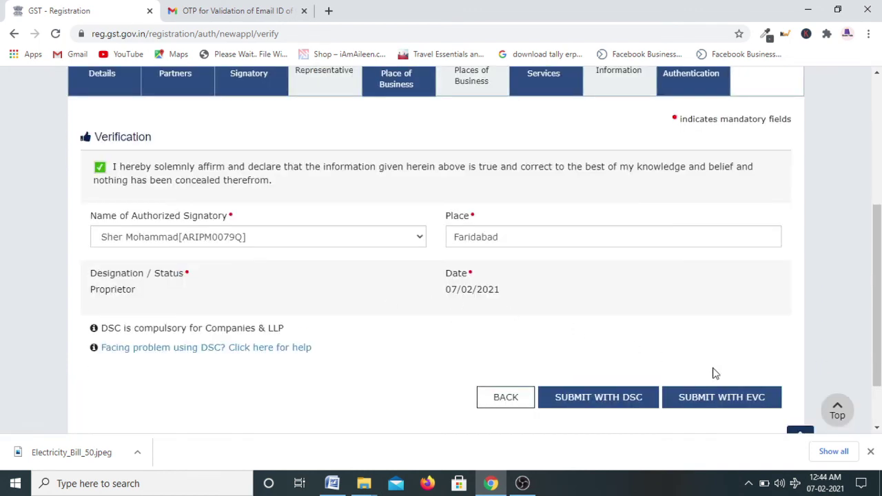
left_click(748, 409)
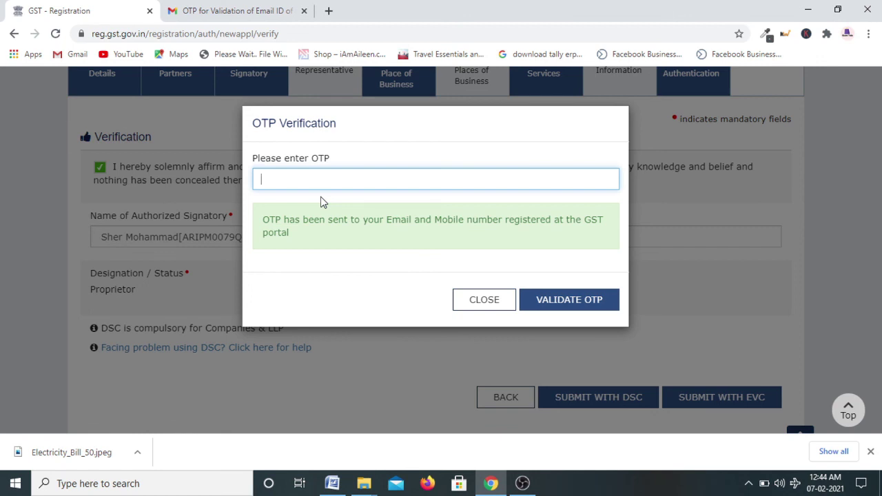
Paste the received OTP and validate it to reach the SUCCESS acknowledgement
key("ctrl+v")
left_click(577, 306)
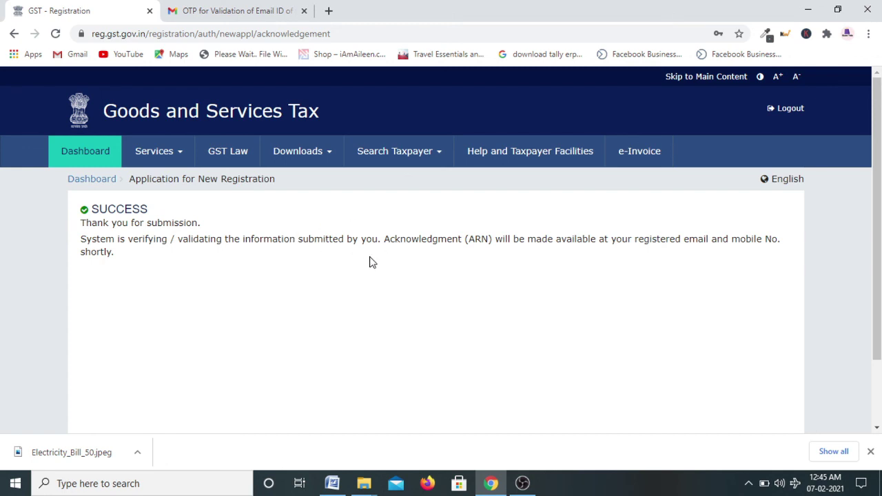
scroll(372, 262, "down", 1)
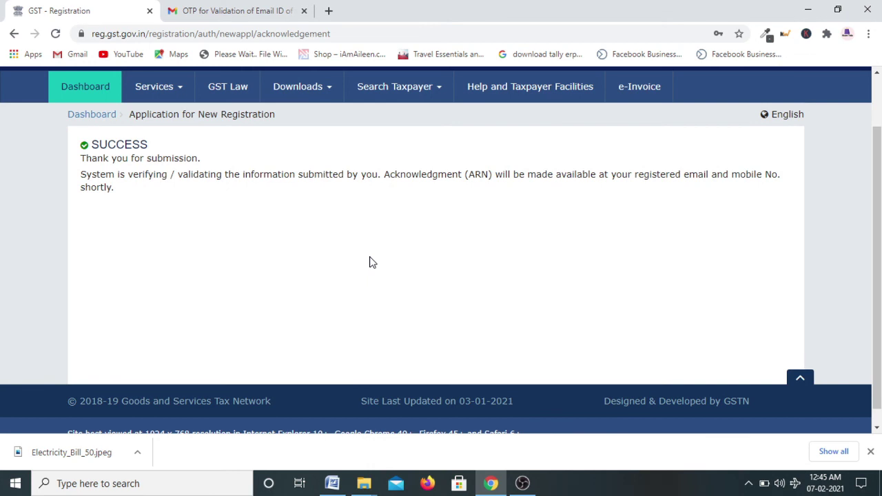